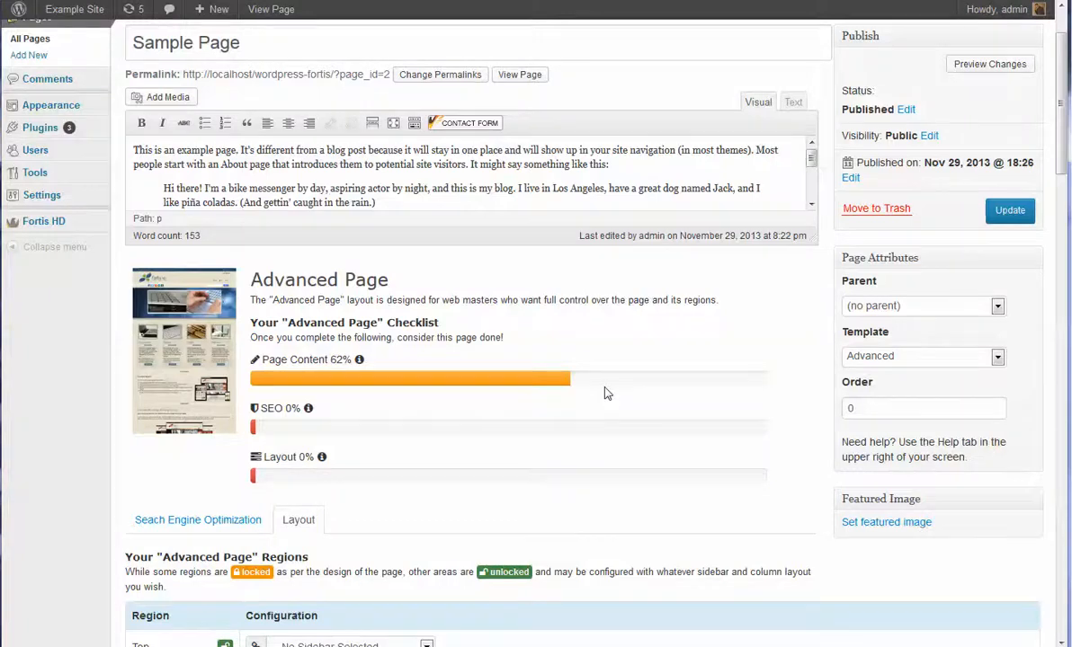
Assign the Top sidebar to the Top region in two columns, with the Custom Menu column about two-thirds wide.
scroll(543, 407, "down", 3)
scroll(543, 406, "down", 2)
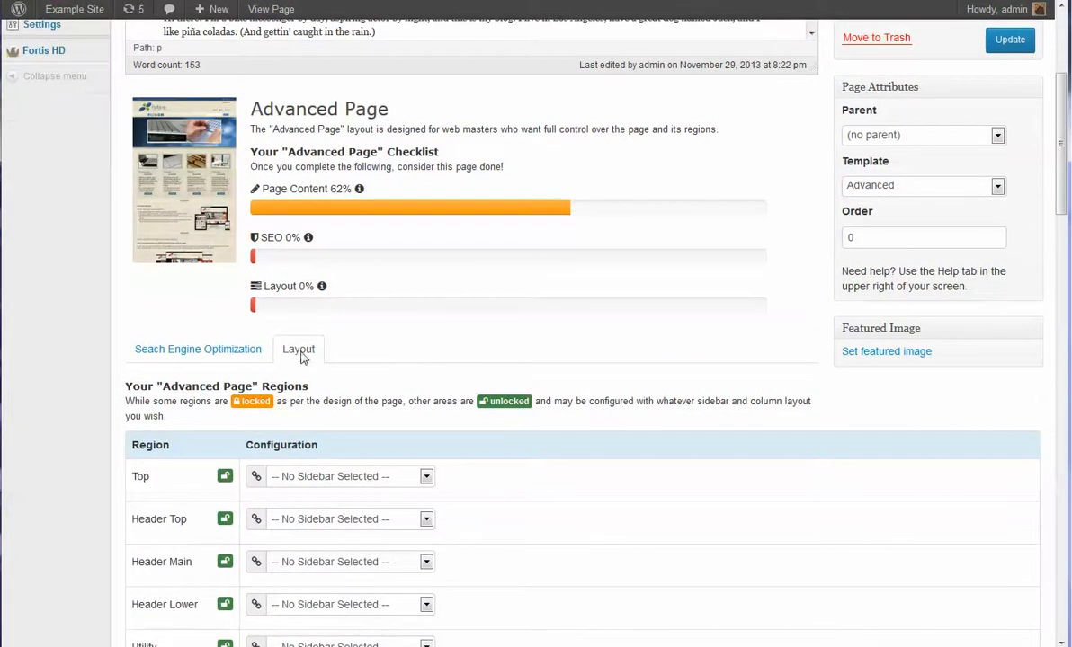
scroll(397, 423, "down", 2)
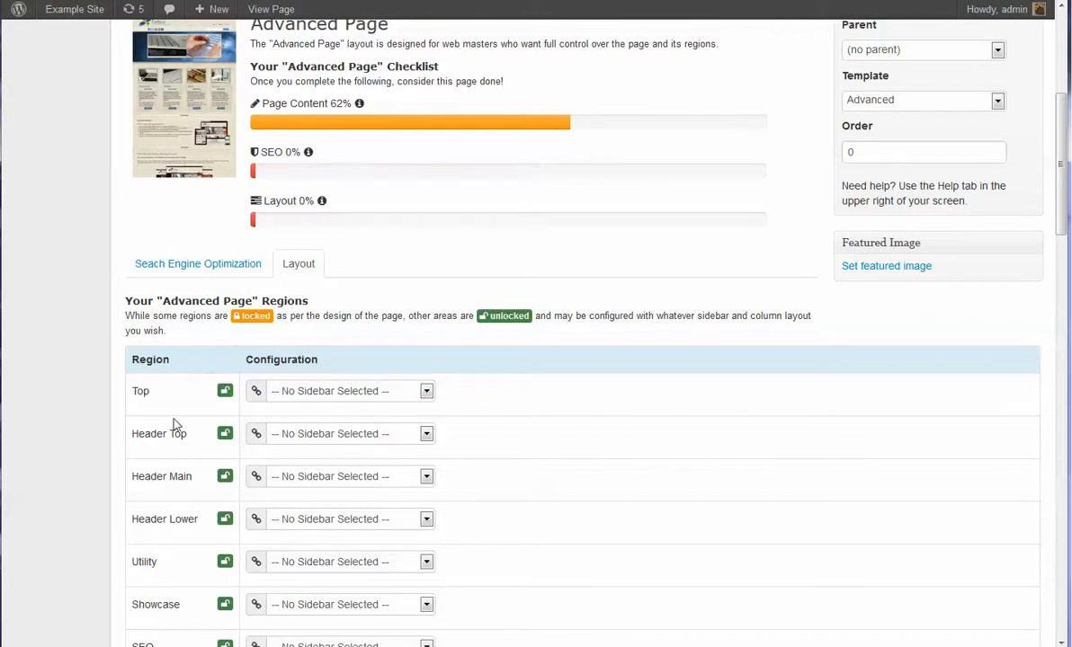
left_click(310, 393)
left_click(326, 436)
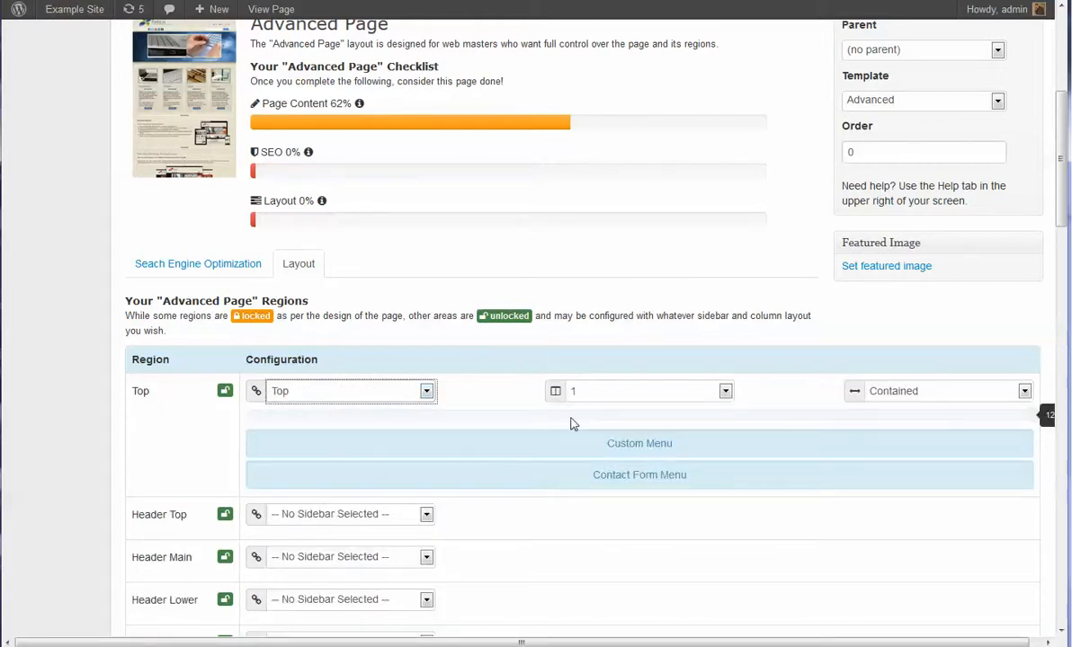
left_click(726, 393)
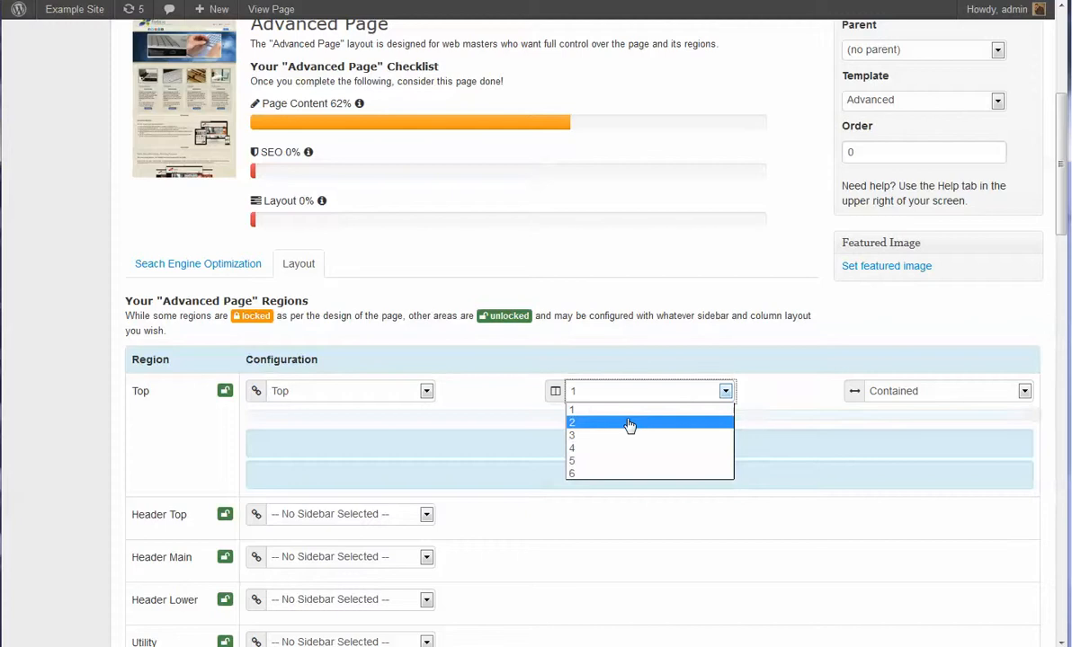
left_click(630, 425)
left_click_drag(641, 416, 797, 425)
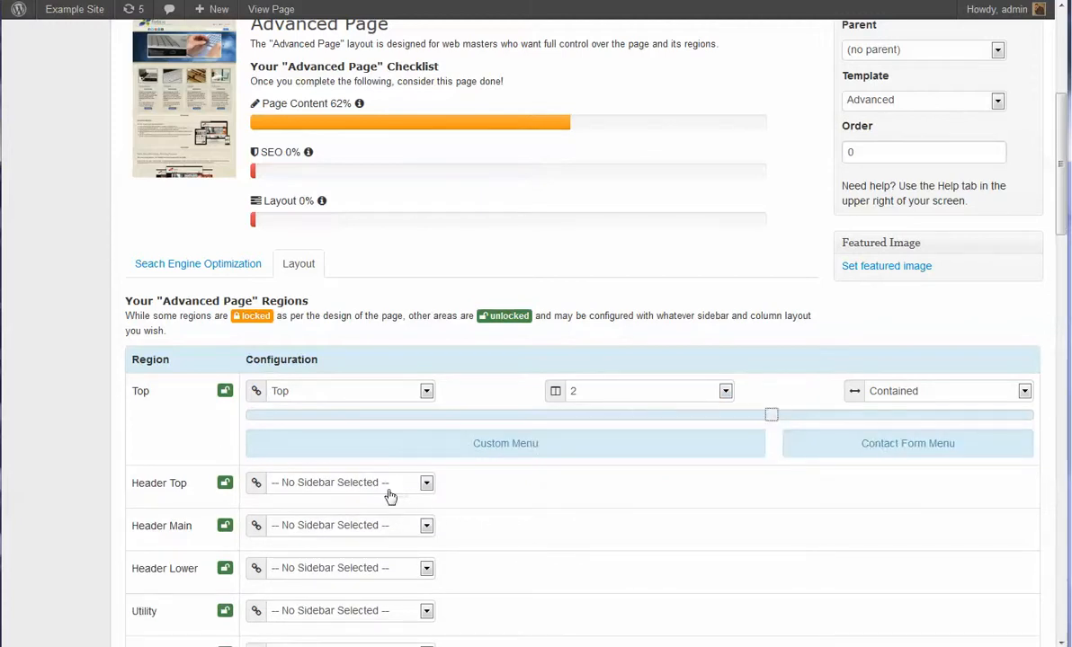
Assign the Header Main sidebar to the Header Main region.
left_click(421, 487)
left_click(577, 526)
scroll(522, 515, "down", 1)
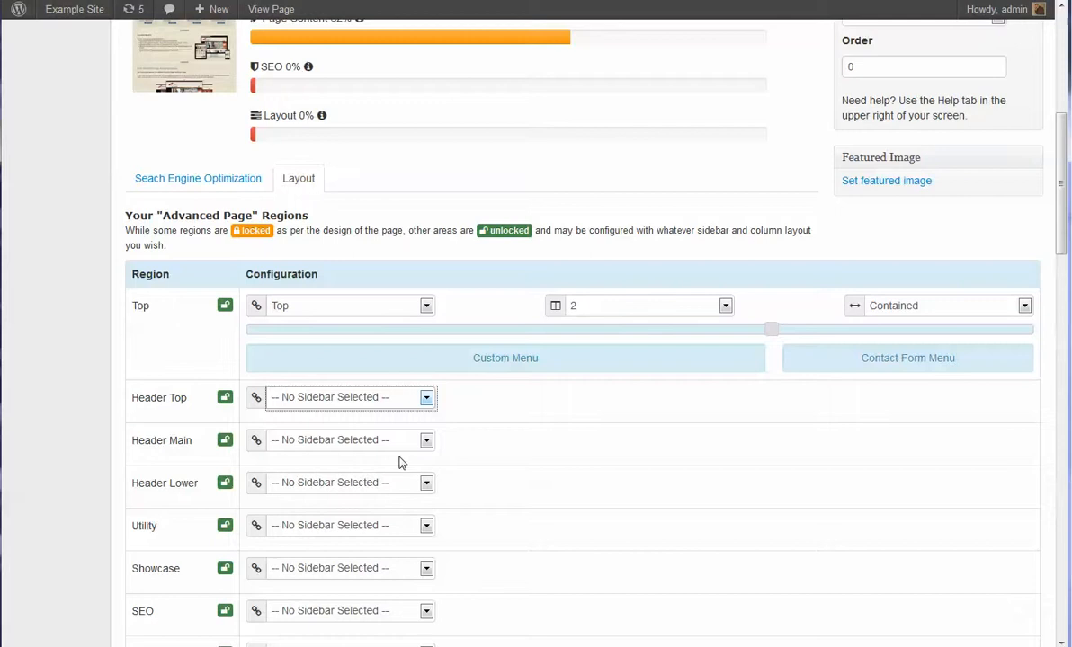
left_click(385, 440)
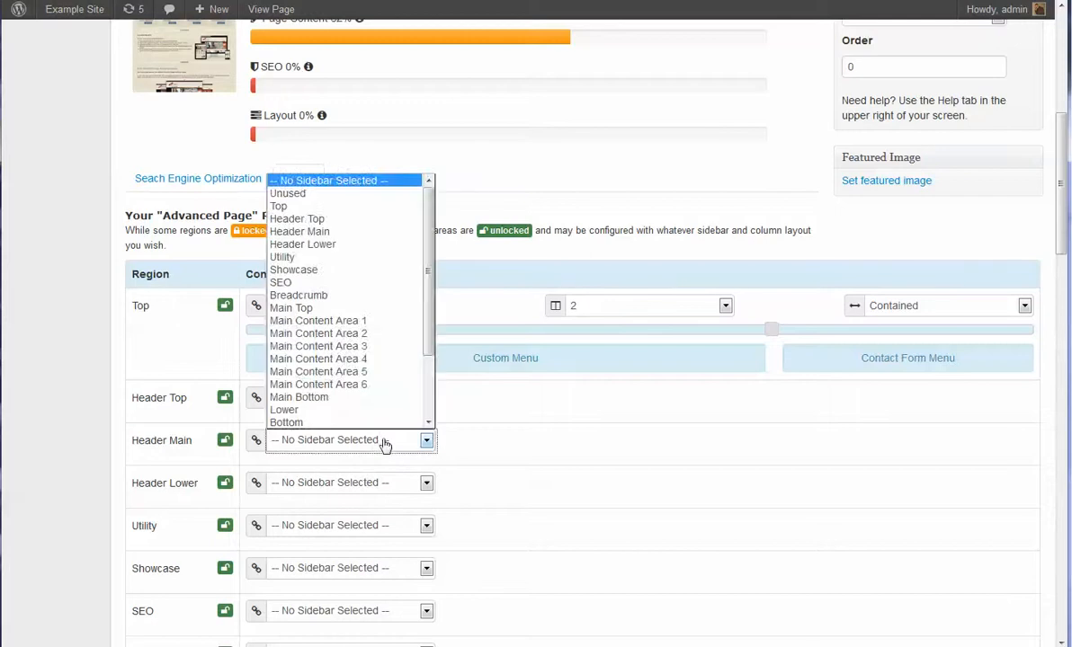
left_click(298, 233)
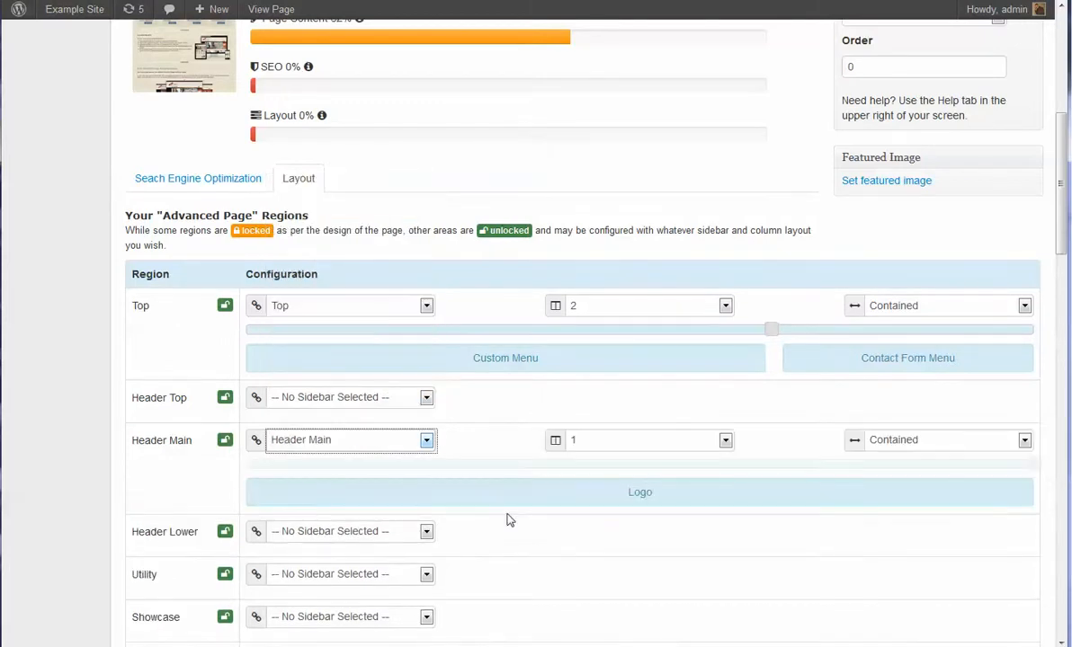
Assign the Utility sidebar to the Utility region and split it into 2 columns.
scroll(509, 519, "down", 1)
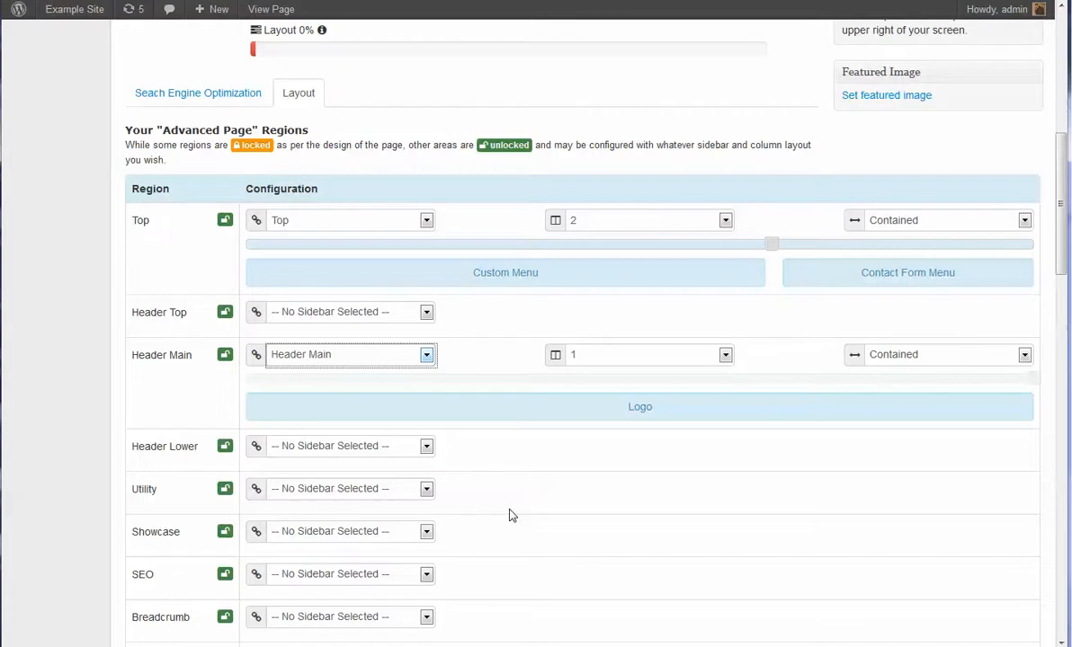
scroll(509, 515, "down", 1)
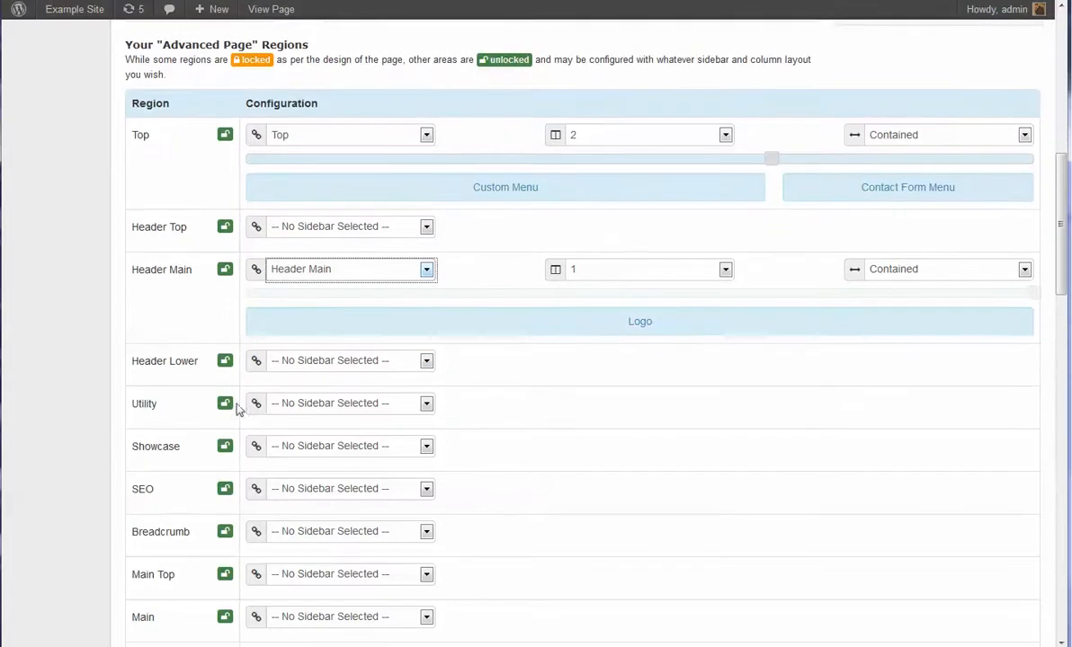
left_click(333, 407)
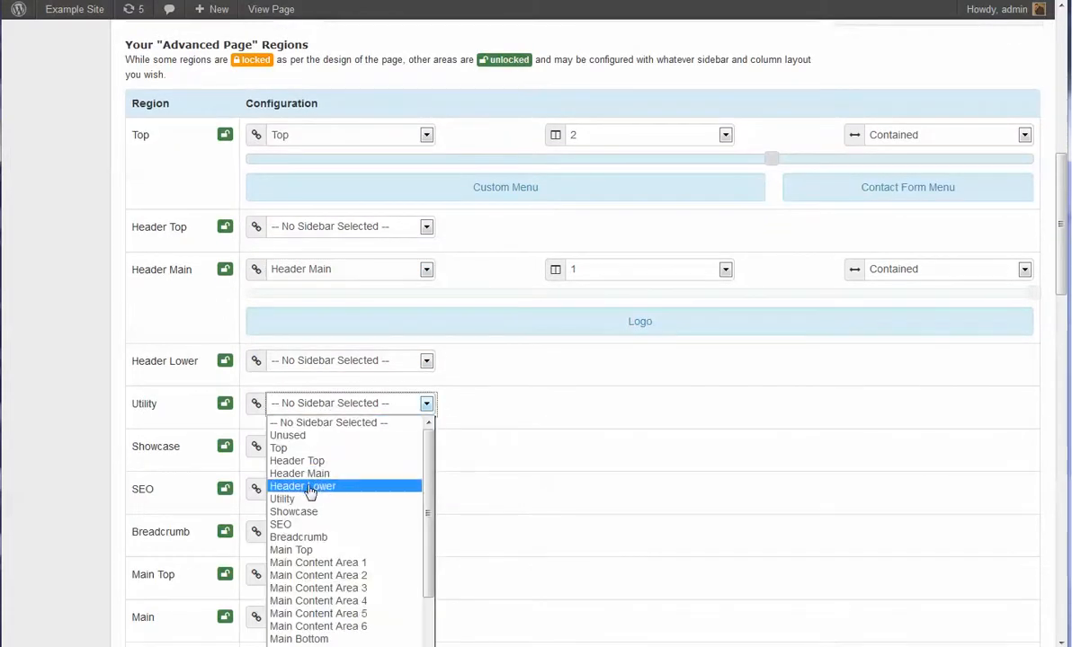
left_click(293, 462)
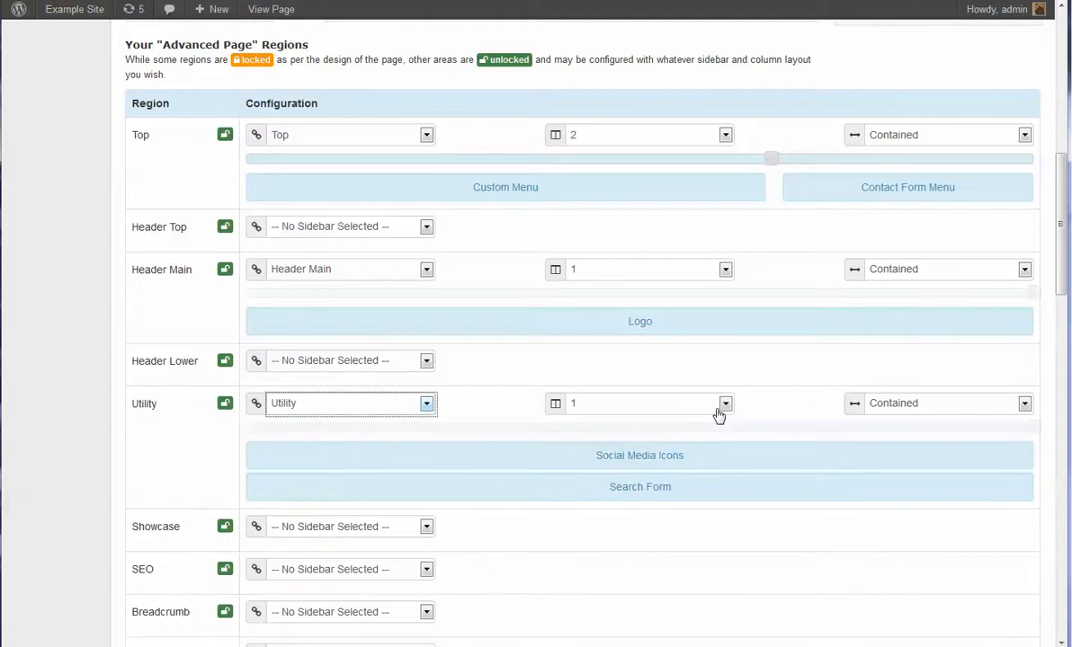
left_click(648, 406)
left_click(624, 436)
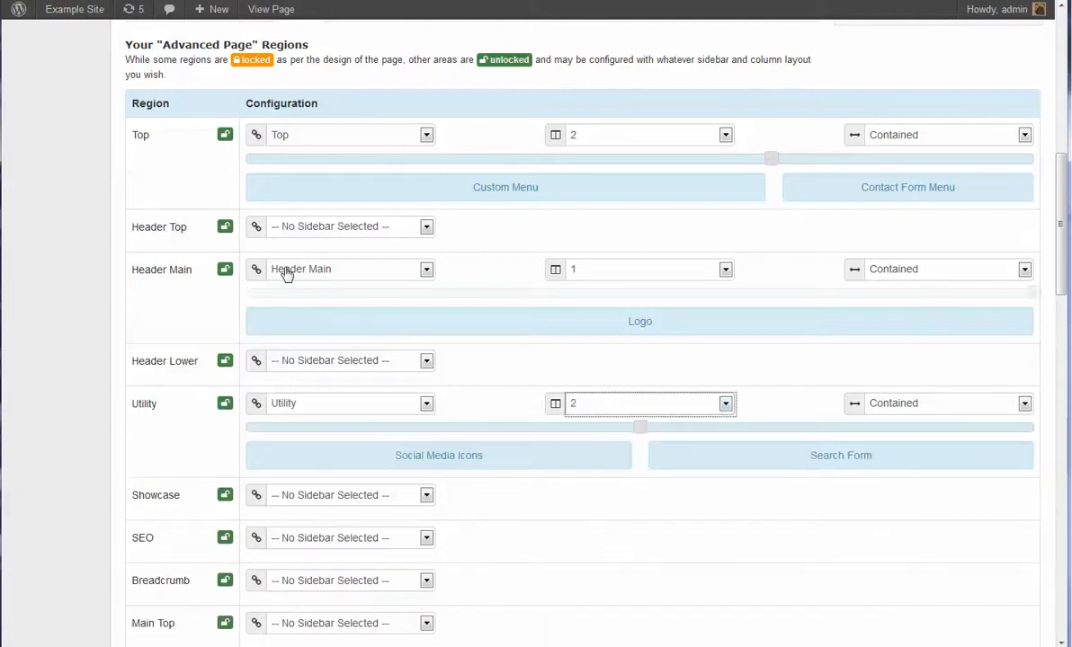
Assign the Main Content Area 2 sidebar to the Main region.
scroll(510, 531, "down", 2)
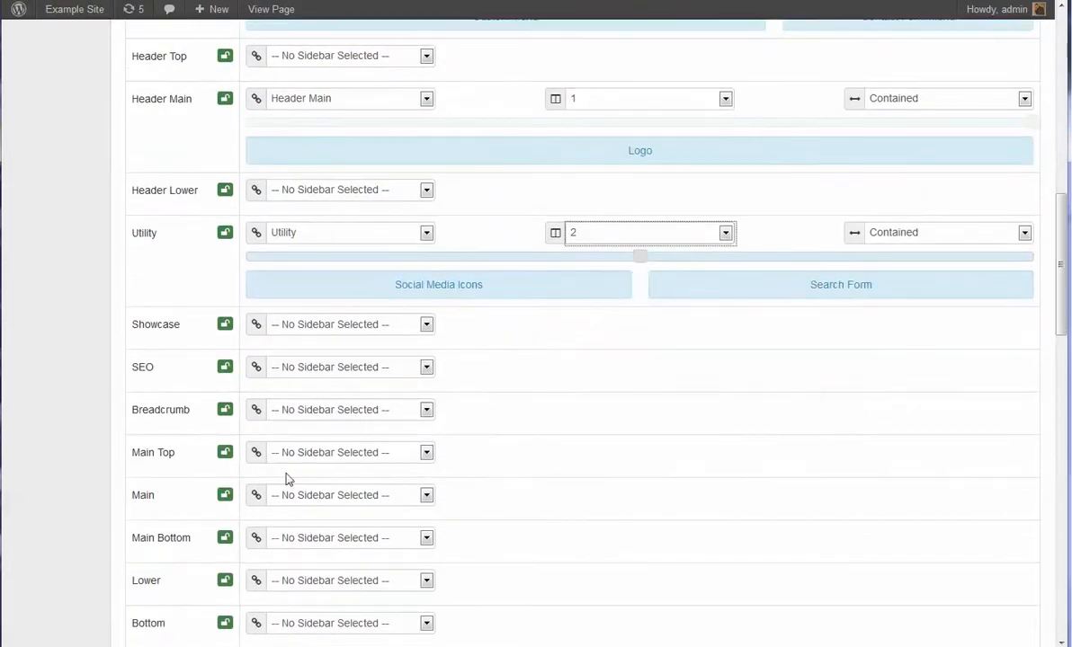
left_click(318, 500)
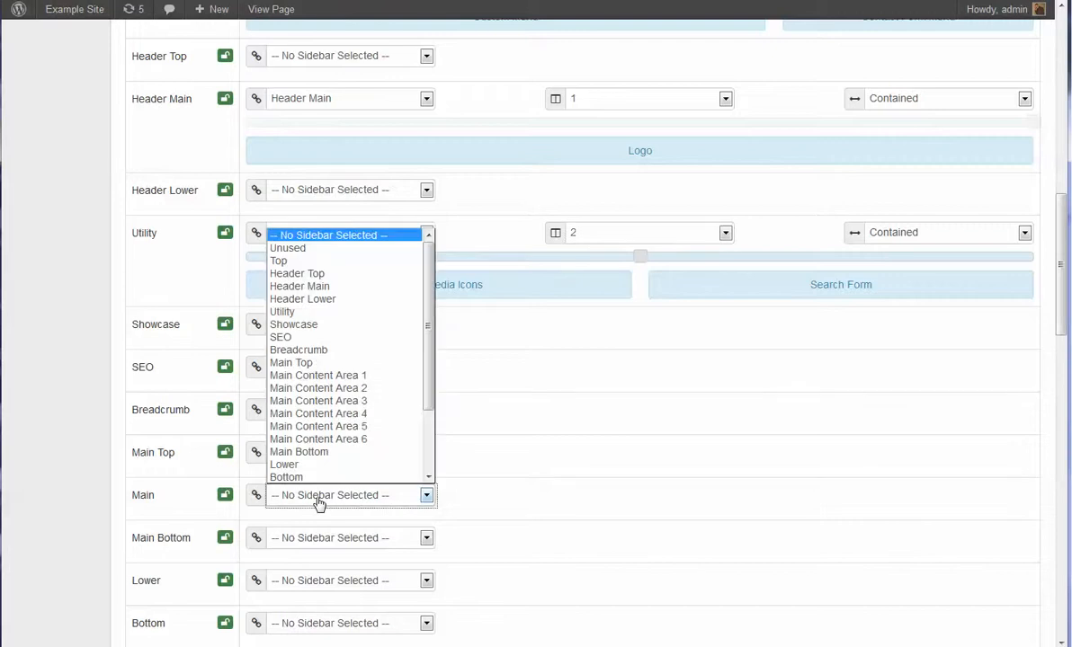
left_click(321, 389)
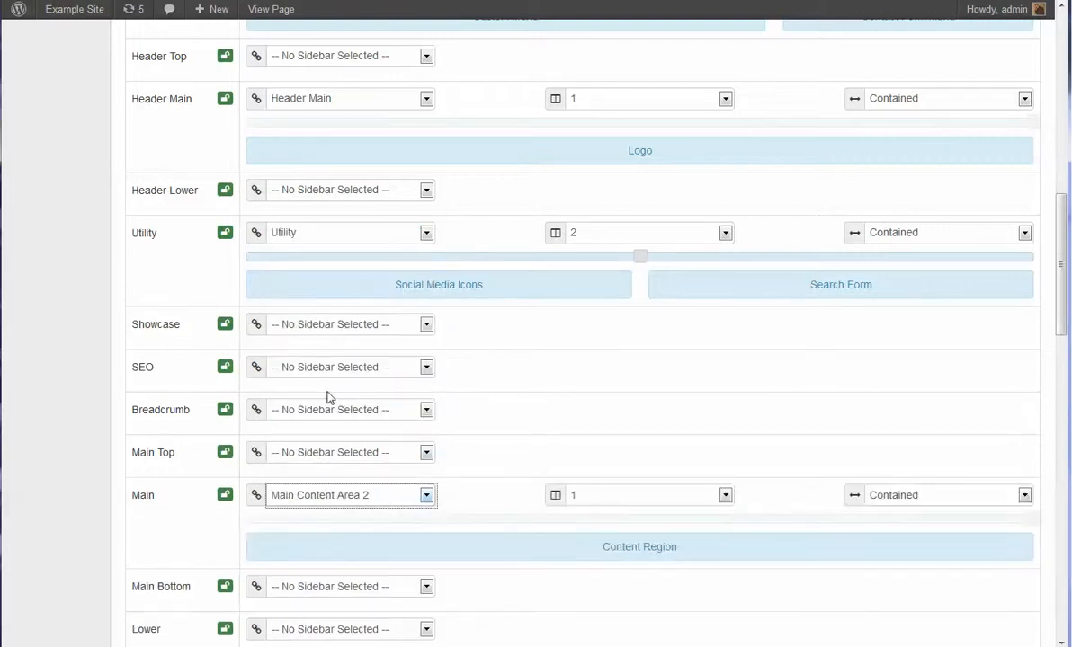
Assign the Main Top sidebar to the Main Top region and arrange its info boxes in 4 columns.
left_click(376, 453)
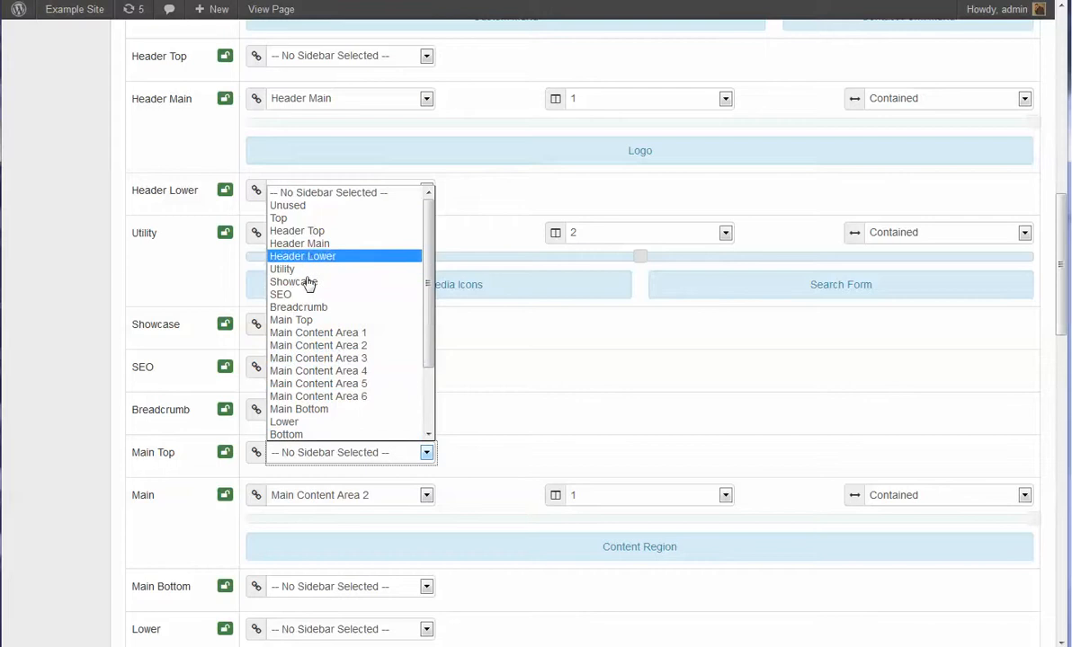
left_click(312, 321)
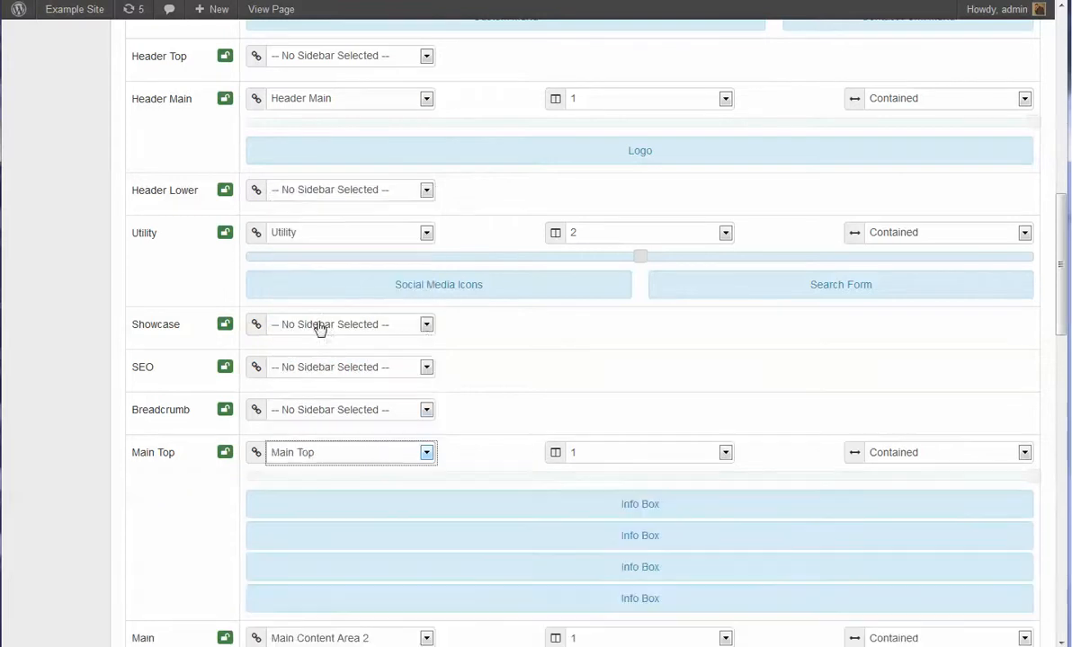
left_click(685, 454)
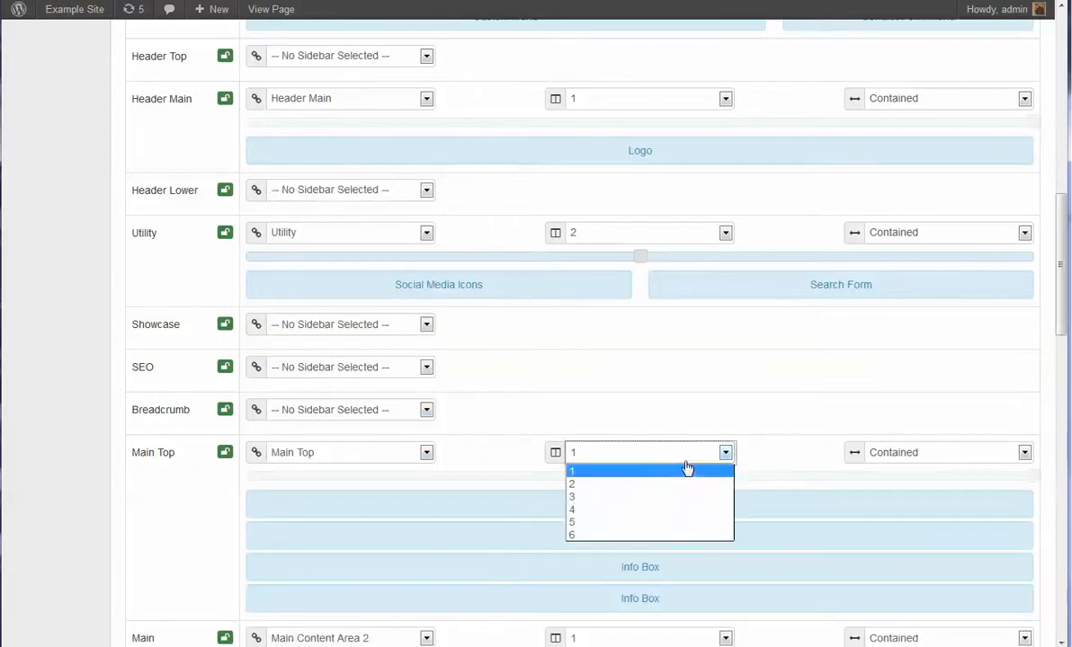
left_click(660, 511)
Assign the Footer sidebar to the Footer region and split it into 3 columns.
scroll(184, 392, "down", 6)
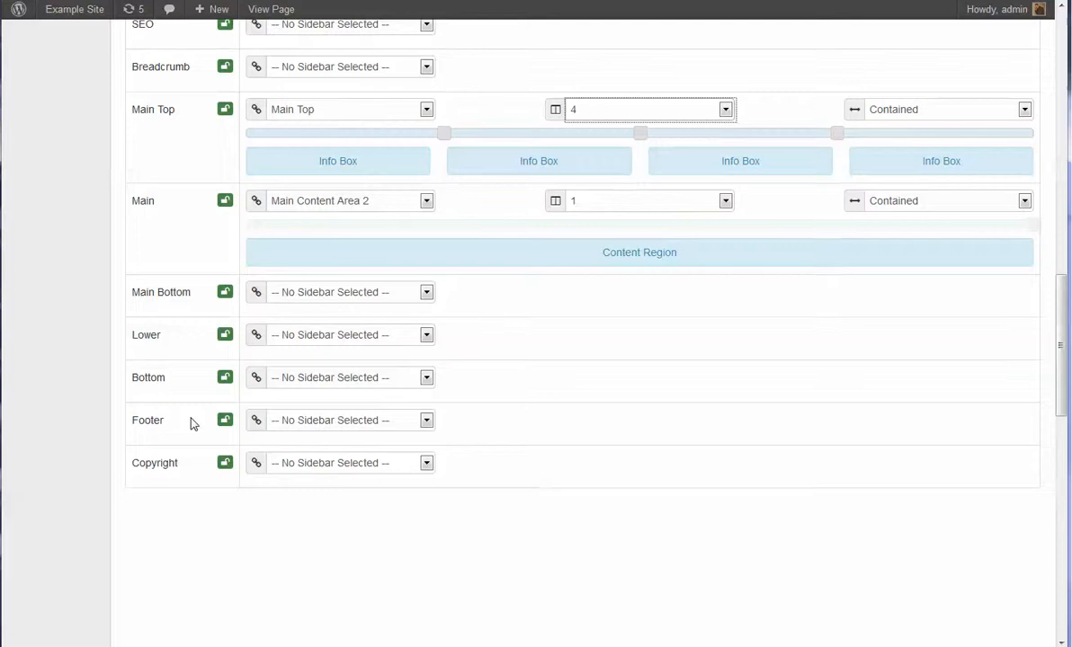
left_click(292, 252)
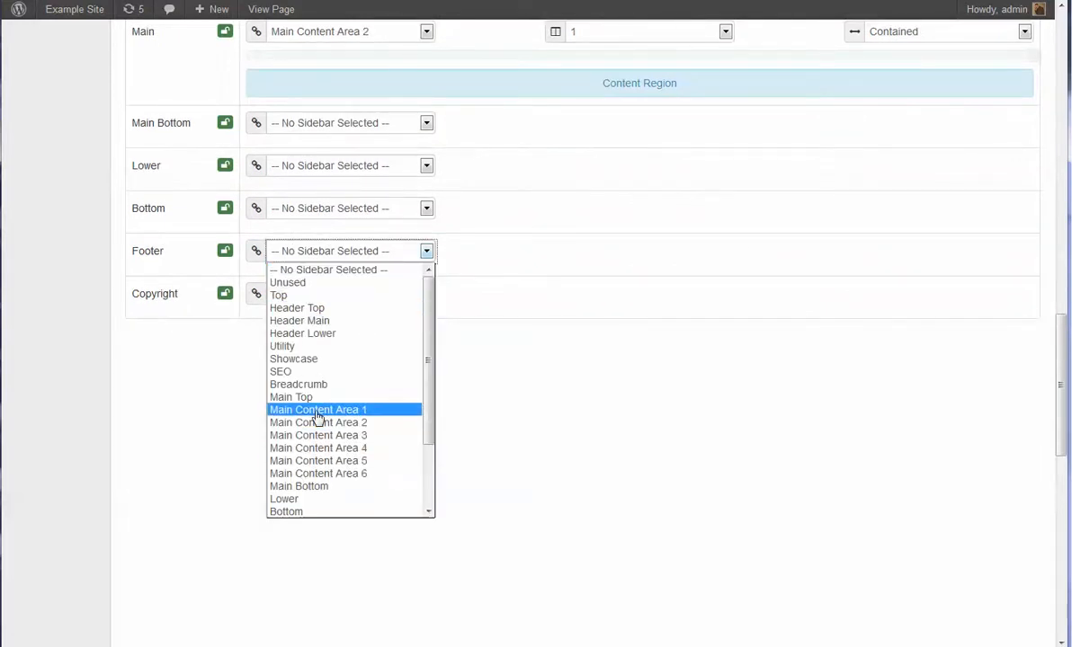
scroll(317, 417, "down", 1)
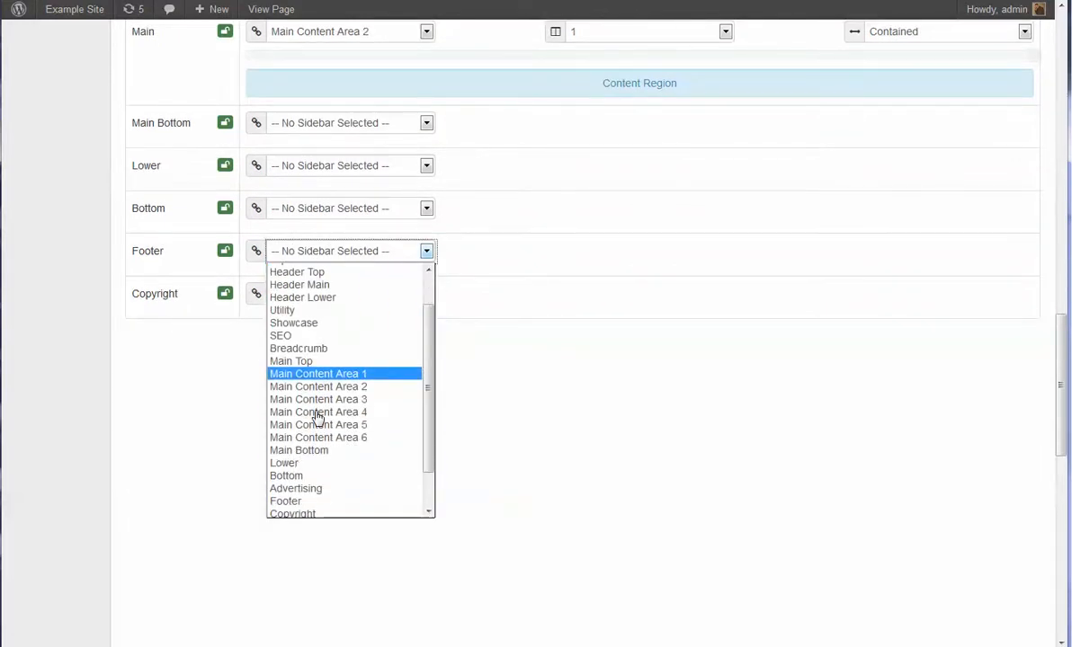
left_click(309, 504)
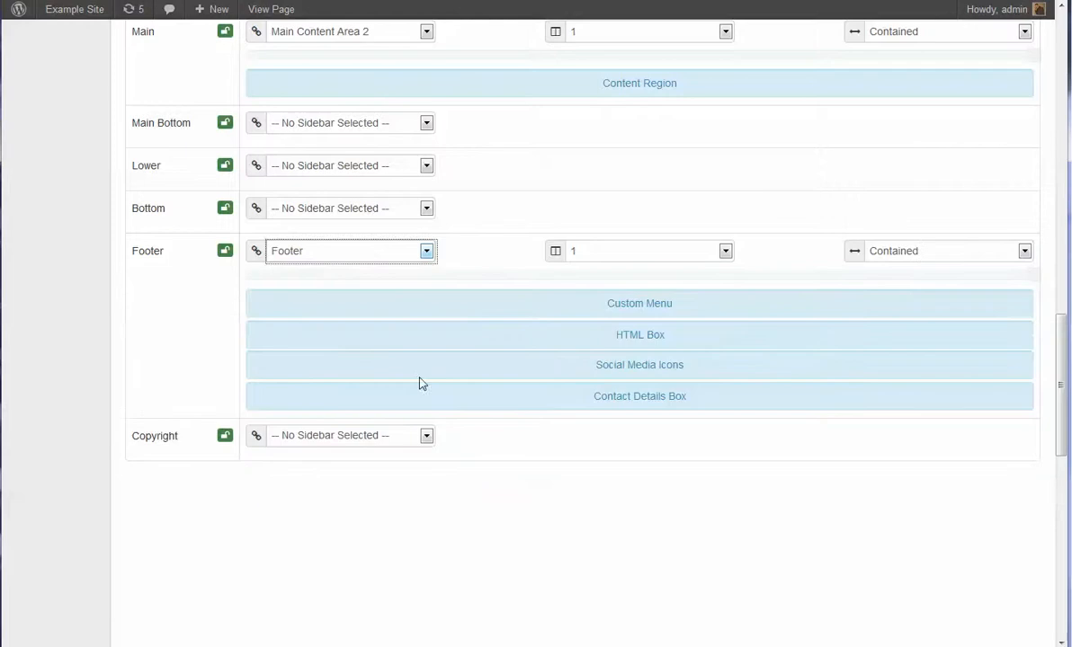
left_click(644, 256)
left_click(643, 295)
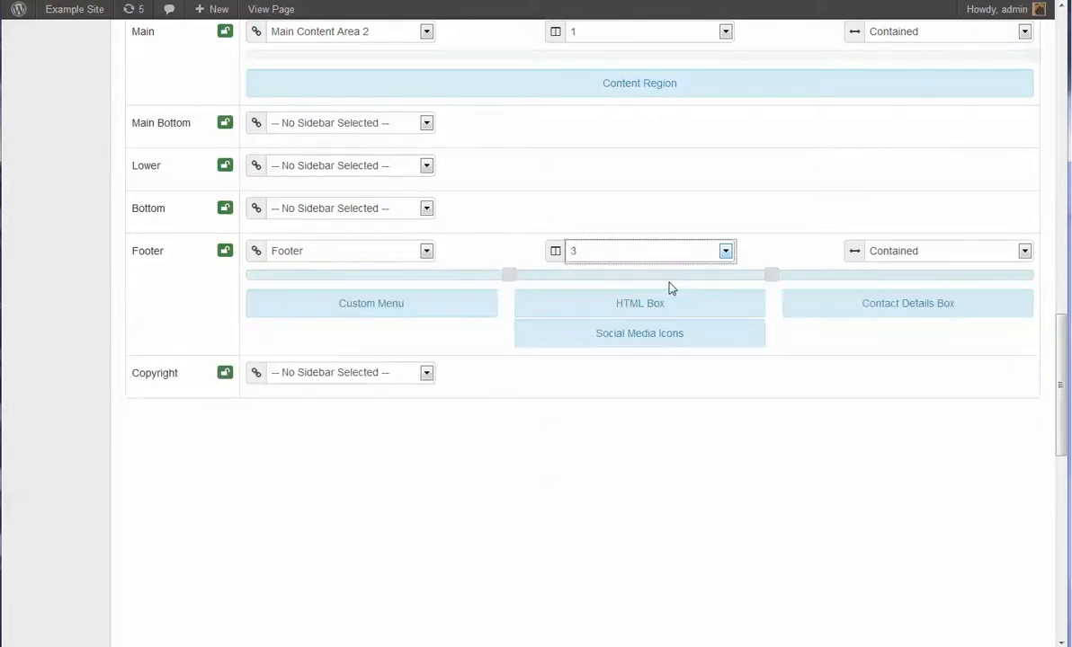
Update the Sample Page to save its region layout.
scroll(701, 446, "up", 5)
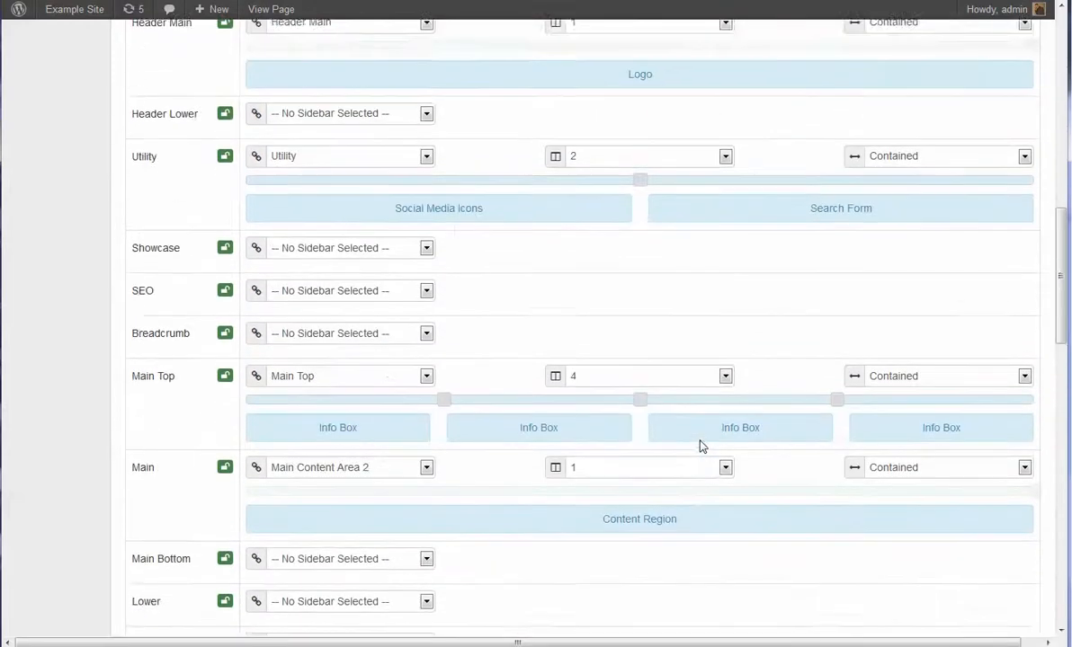
scroll(702, 445, "up", 6)
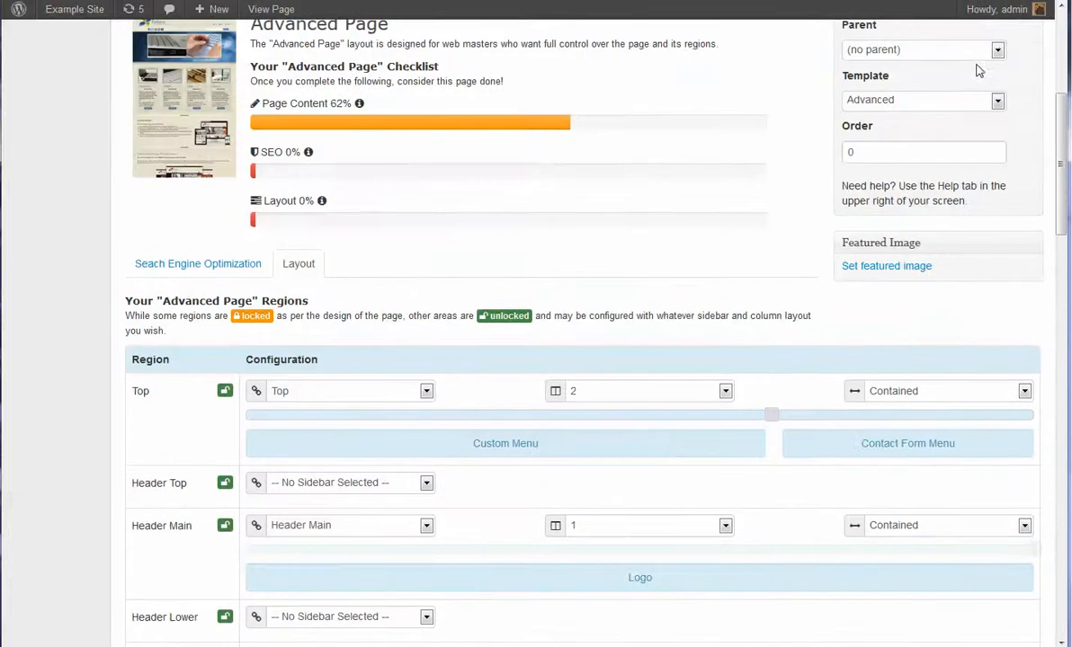
scroll(998, 54, "up", 3)
left_click(1009, 211)
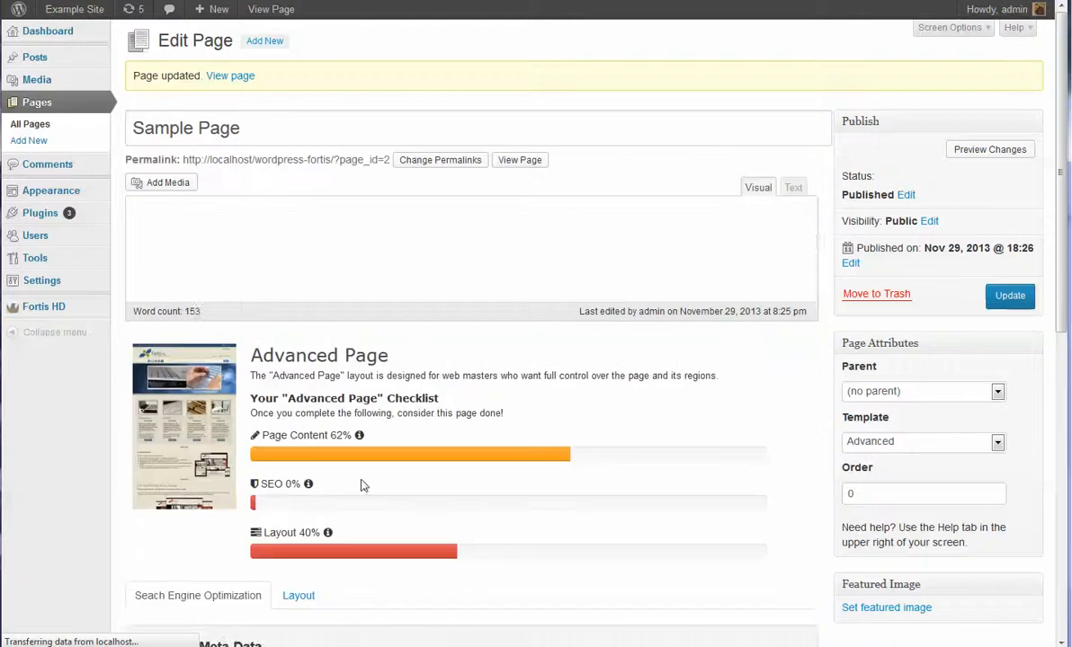
Look over the page's search engine optimization fields and view the Sample Page on the live site.
scroll(615, 438, "down", 5)
scroll(195, 509, "down", 2)
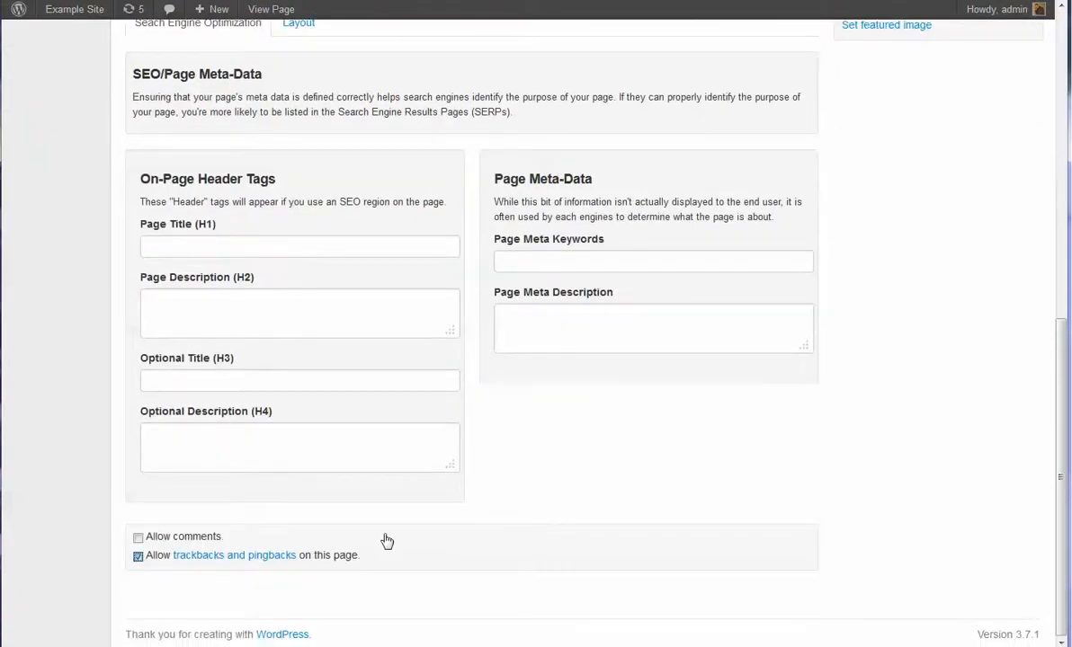
scroll(781, 430, "up", 4)
left_click(1016, 61)
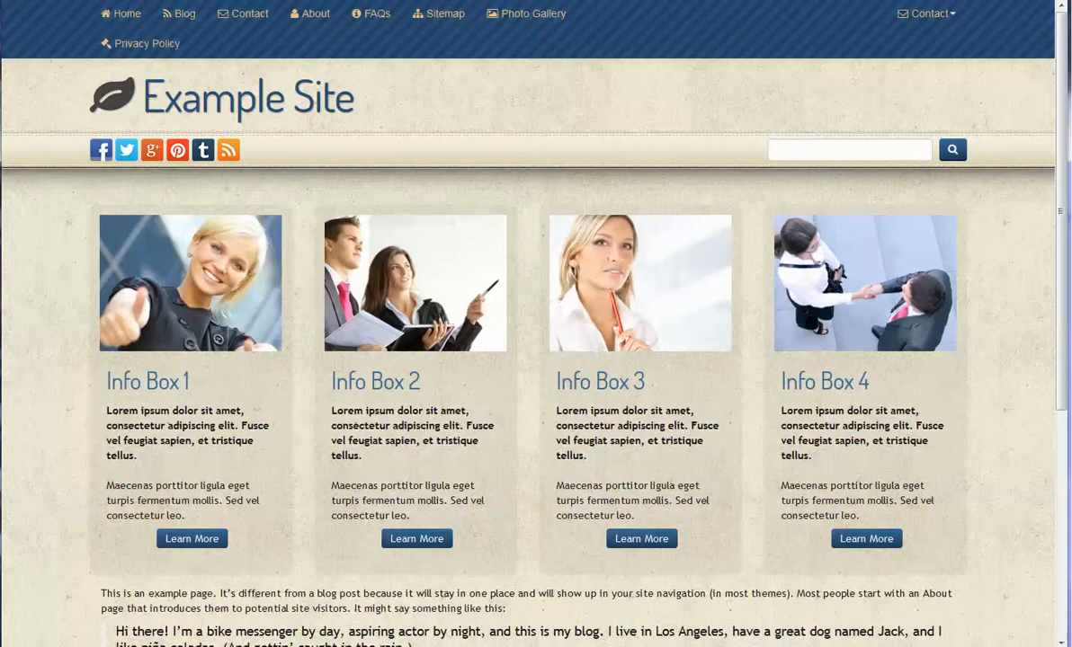
Return to the page editor, widen the Top region's Custom Menu column further, and update the page.
left_click(418, 1)
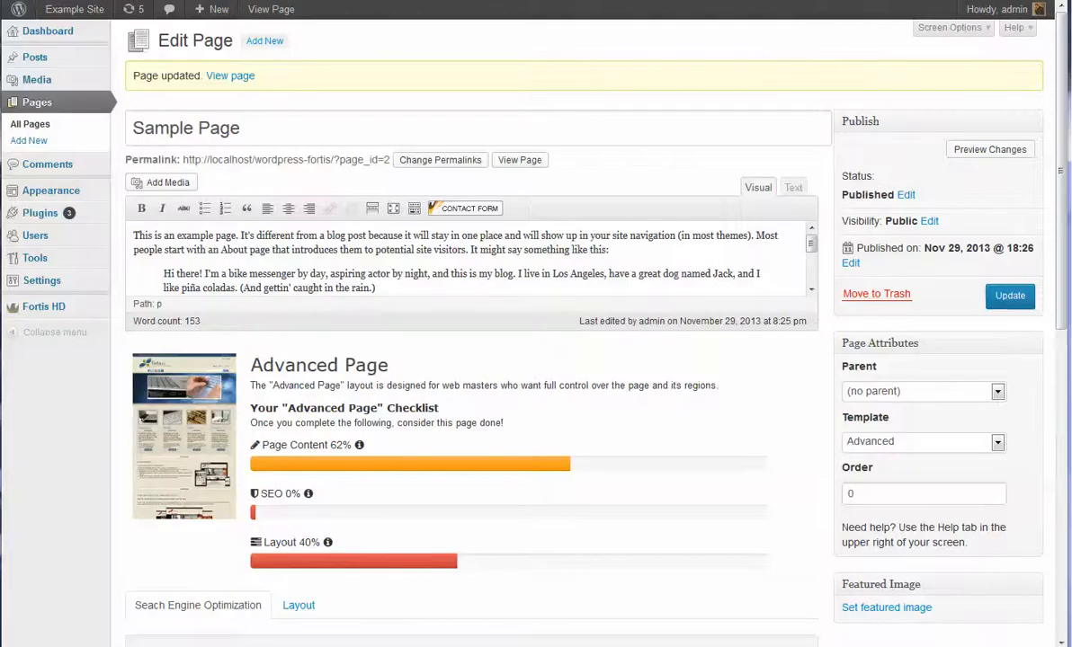
scroll(444, 404, "down", 1)
left_click(297, 518)
scroll(628, 521, "down", 1)
scroll(635, 511, "down", 1)
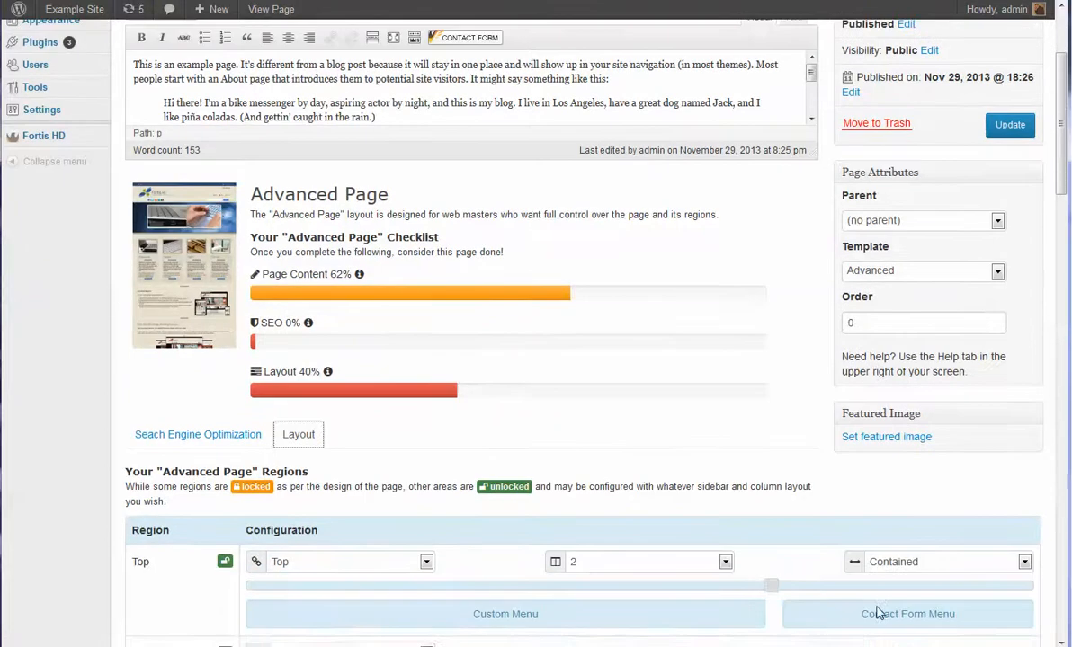
left_click_drag(771, 584, 818, 589)
left_click(1010, 125)
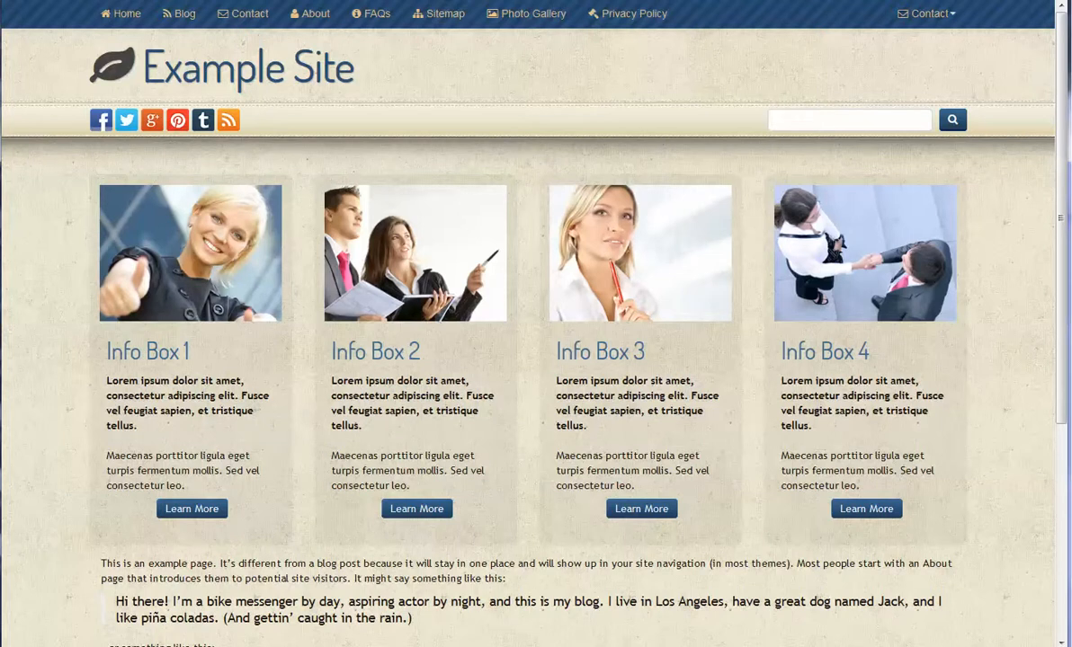
Examine the updated Sample Page on the live site from the info boxes to the footer.
scroll(692, 261, "down", 3)
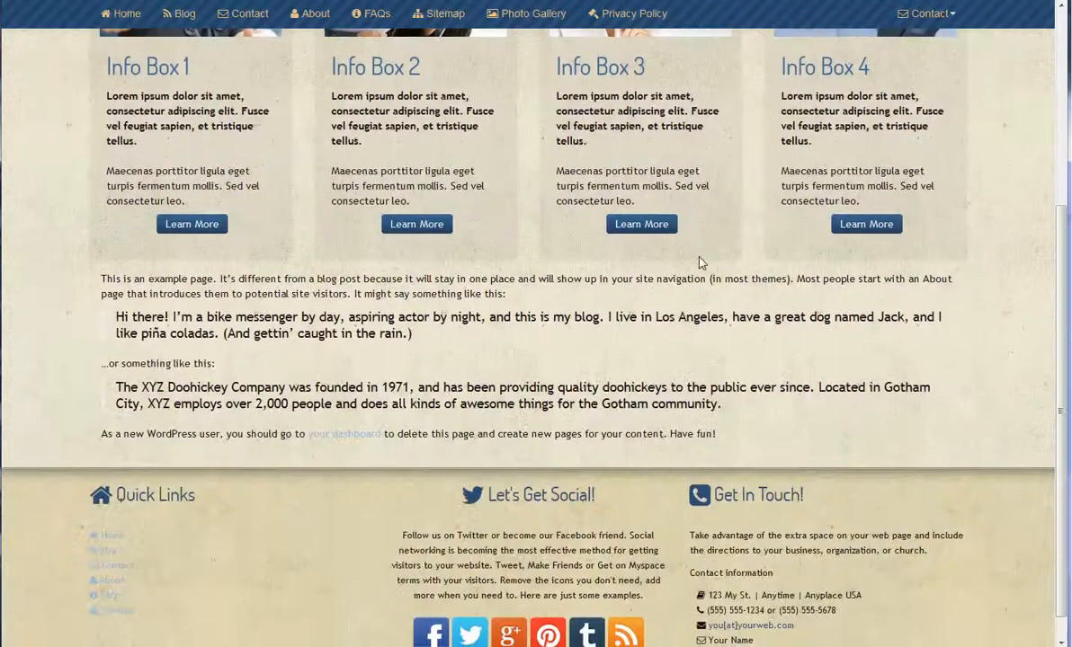
scroll(702, 262, "up", 3)
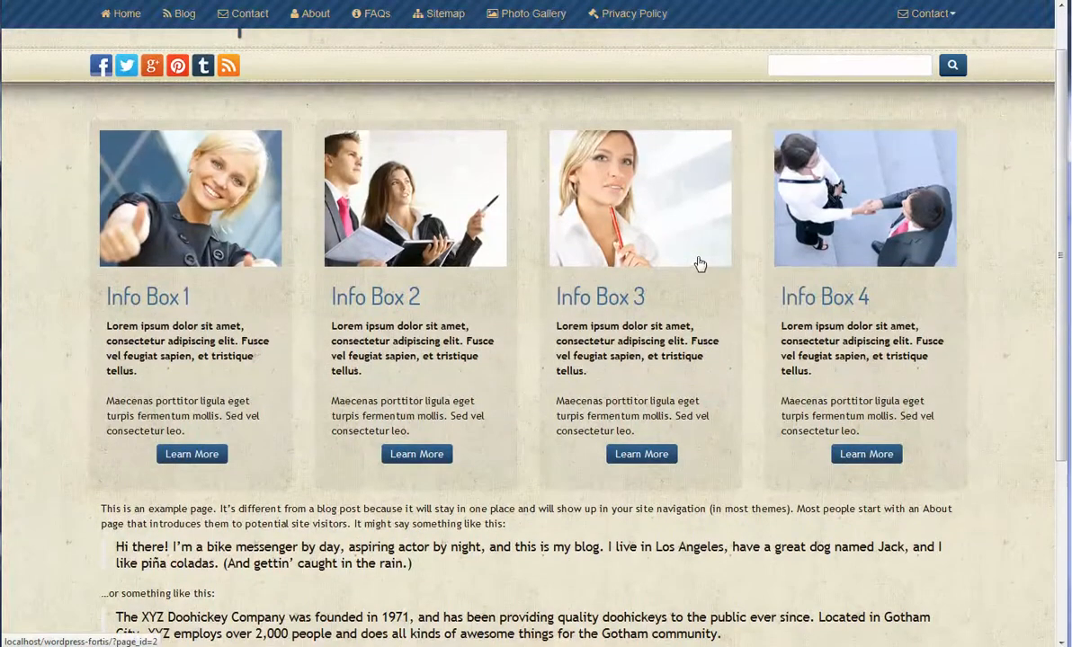
scroll(701, 263, "up", 1)
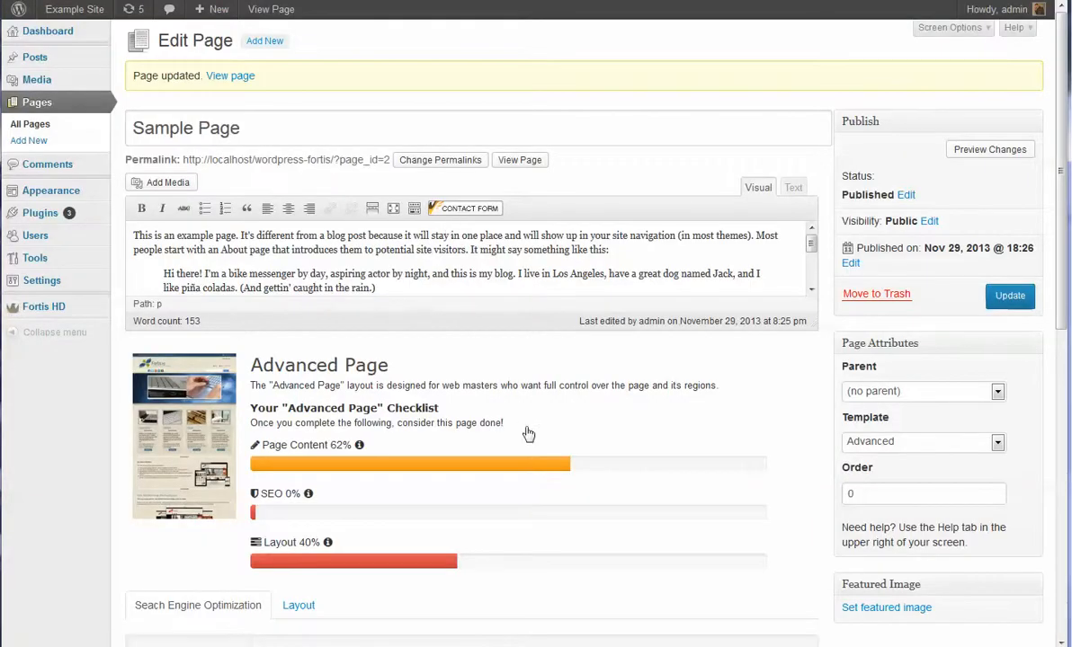
In the page's layout settings, assign the Top sidebar to the Utility region and widen its Custom Menu column to match the Top region's.
scroll(521, 431, "down", 2)
left_click(300, 434)
scroll(460, 439, "down", 2)
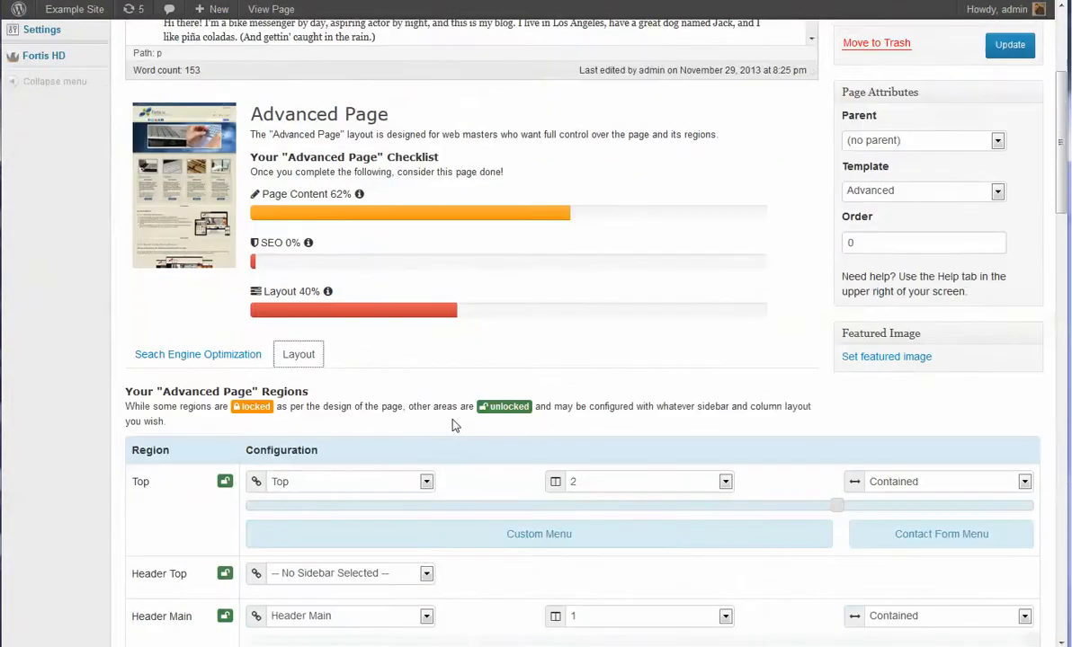
scroll(414, 416, "down", 2)
left_click(392, 493)
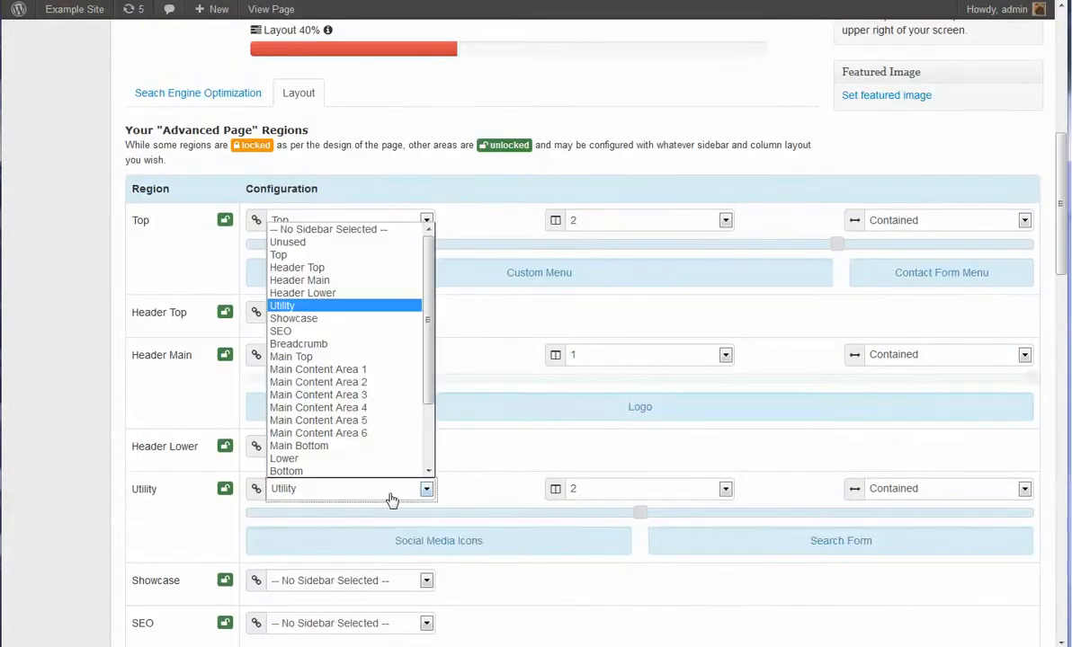
left_click(338, 261)
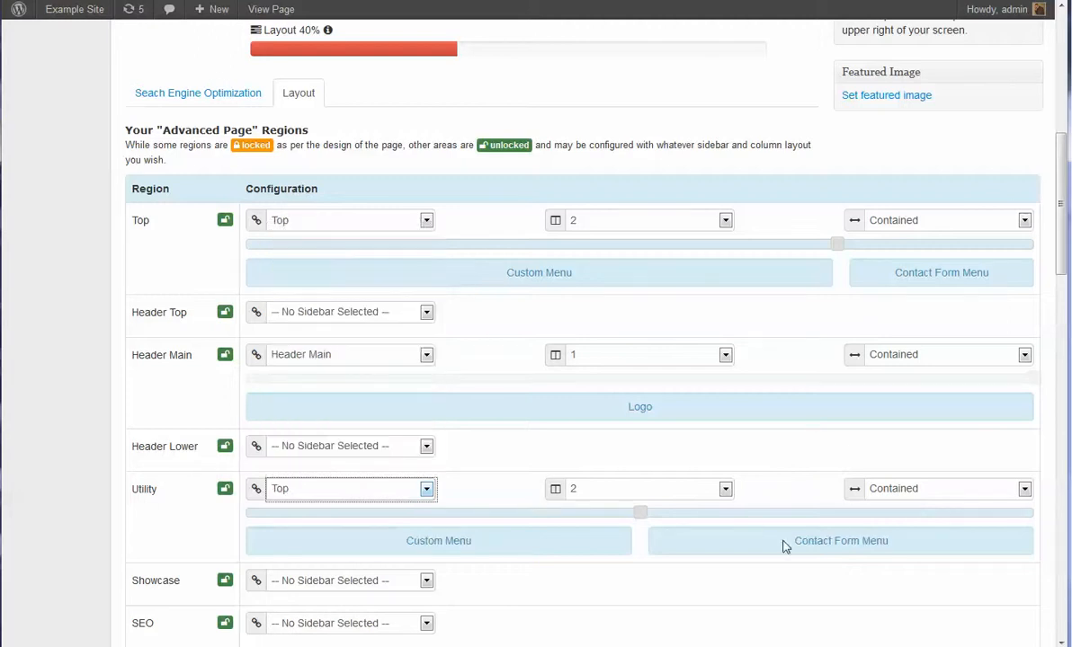
left_click_drag(641, 512, 838, 513)
Assign the Main Top sidebar to the Top region and set it to 4 columns.
left_click(312, 222)
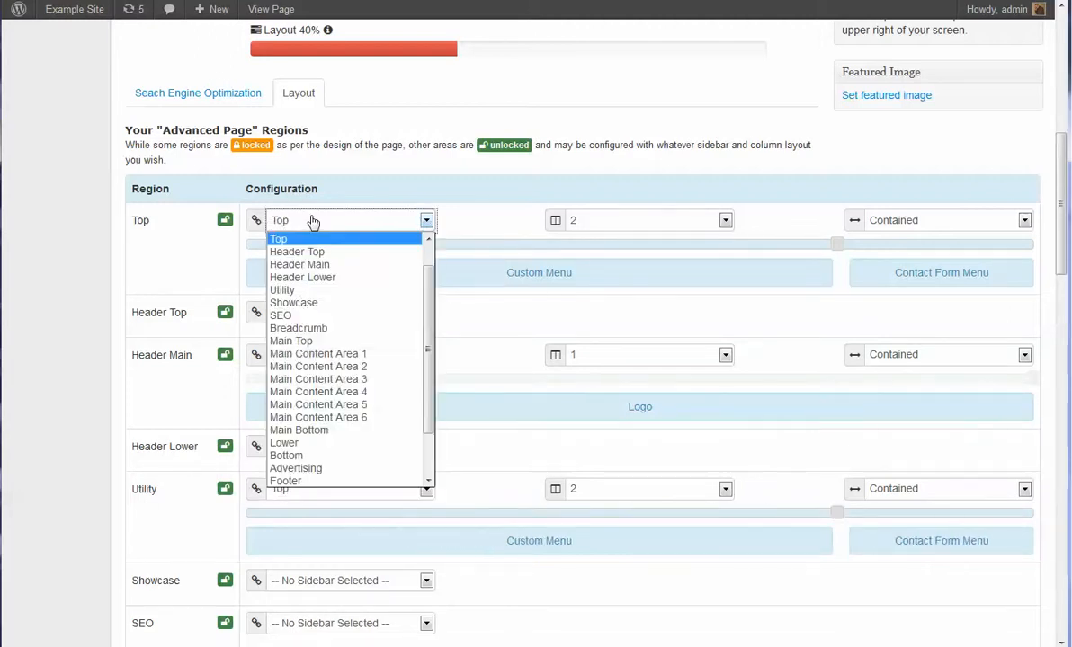
left_click(297, 341)
scroll(581, 244, "down", 1)
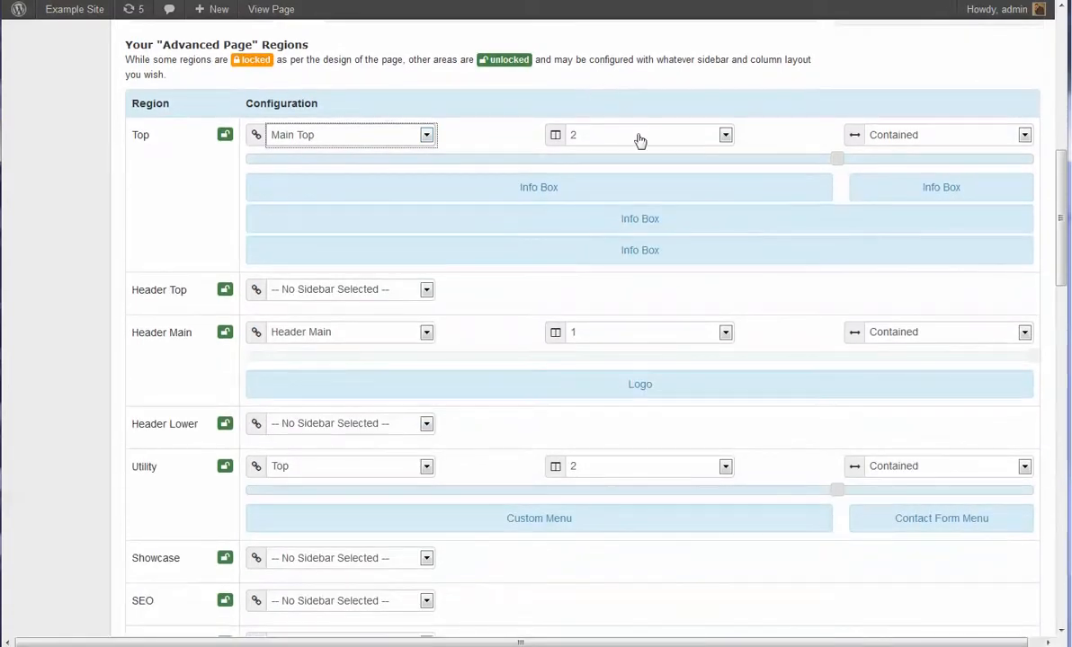
left_click(641, 135)
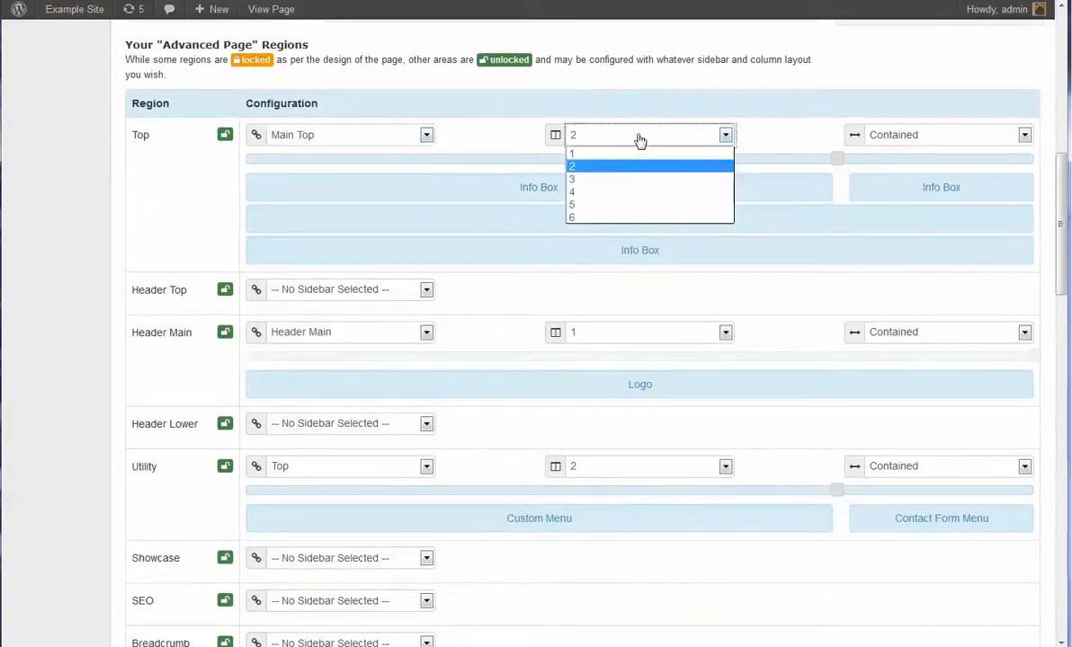
left_click(609, 195)
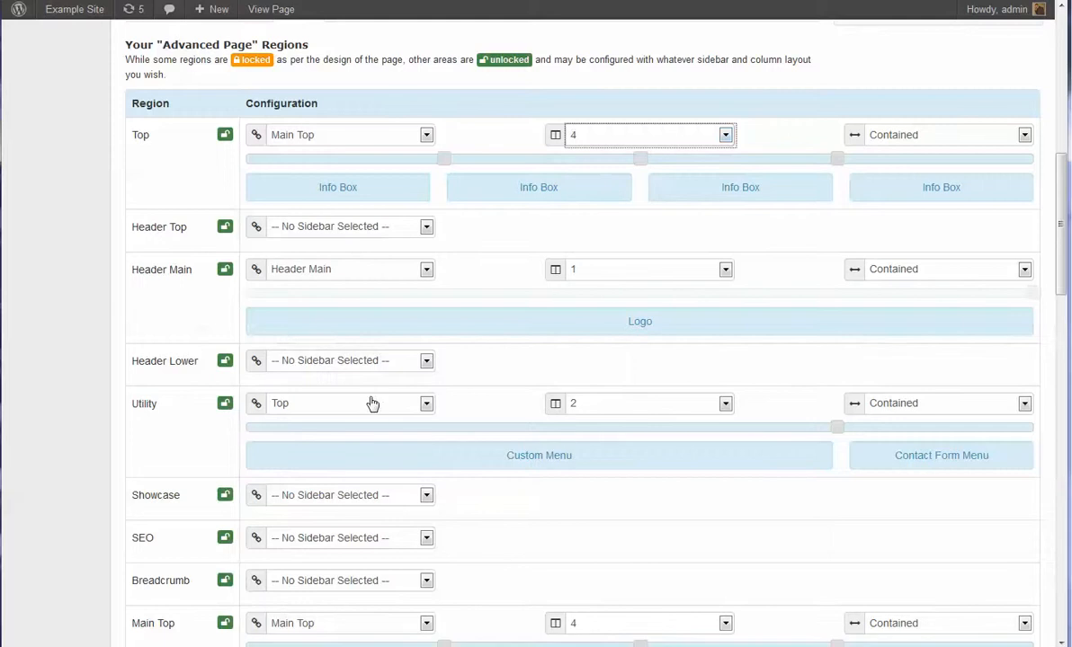
Clear the sidebars of the Main Top and Header Main regions by setting both to No Sidebar Selected.
scroll(372, 406, "down", 1)
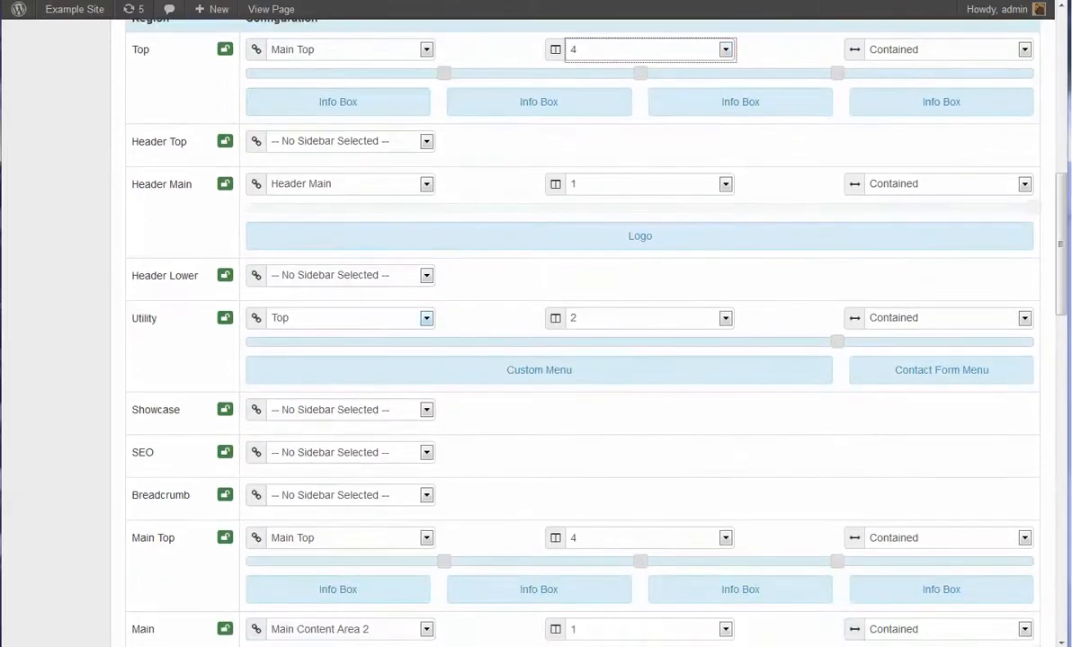
left_click(300, 539)
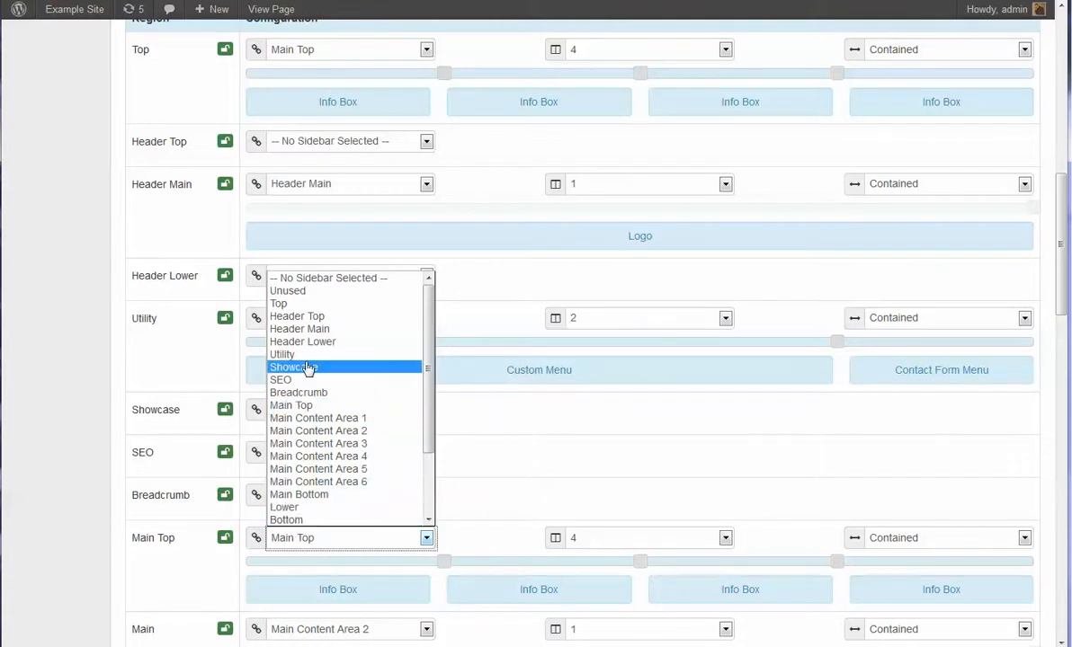
left_click(307, 280)
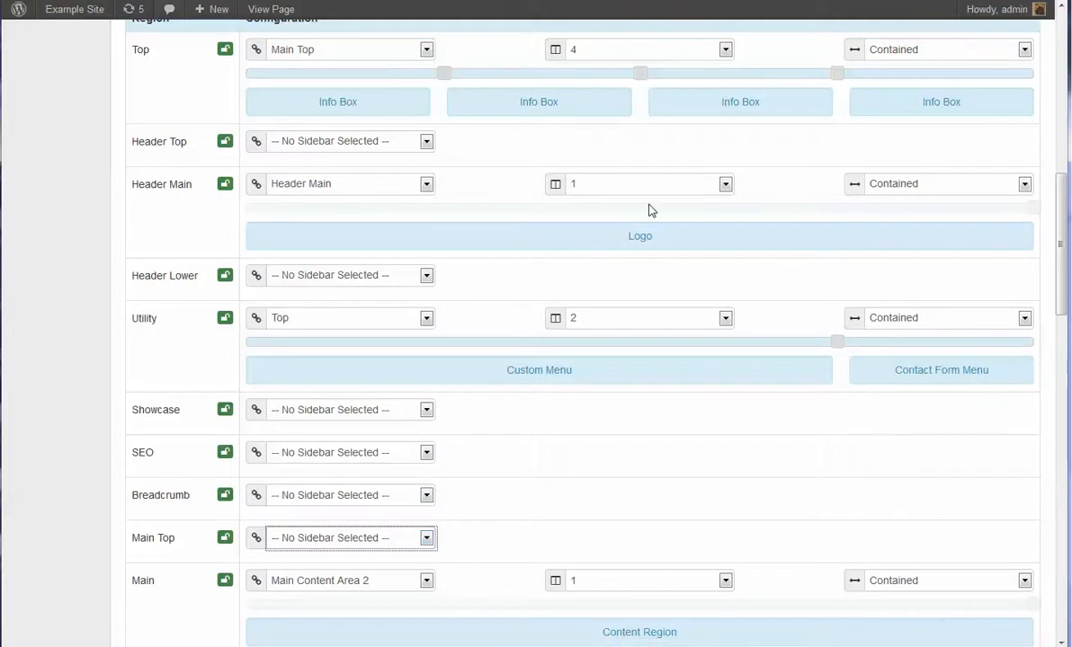
left_click(352, 185)
left_click(341, 205)
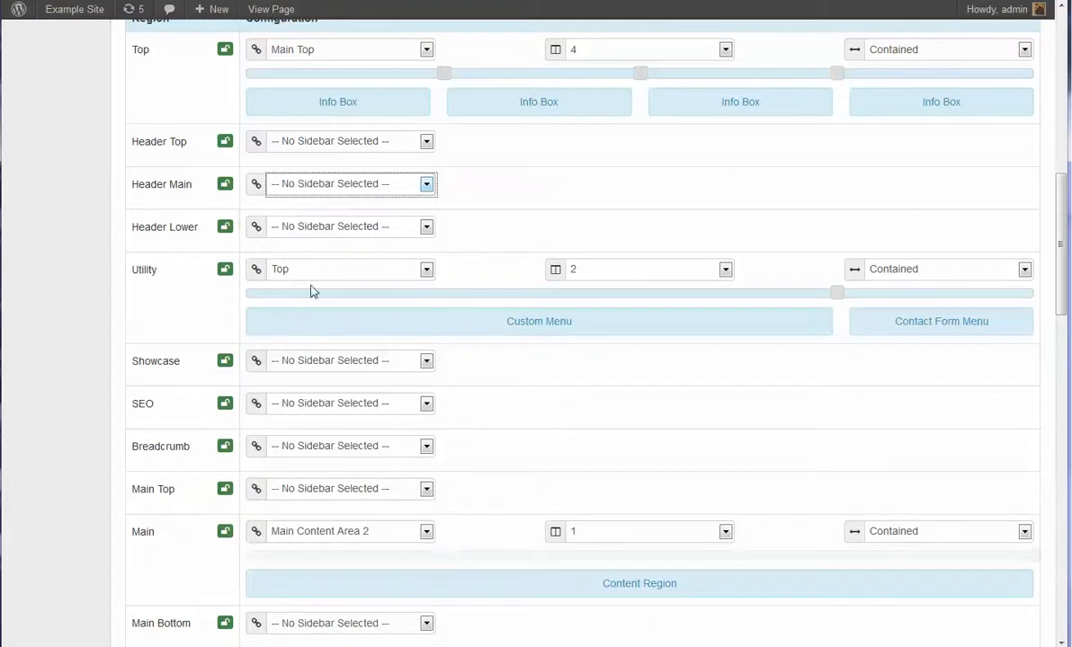
Assign the Header Main sidebar to the Main Top region and set it to 1 column.
left_click(316, 366)
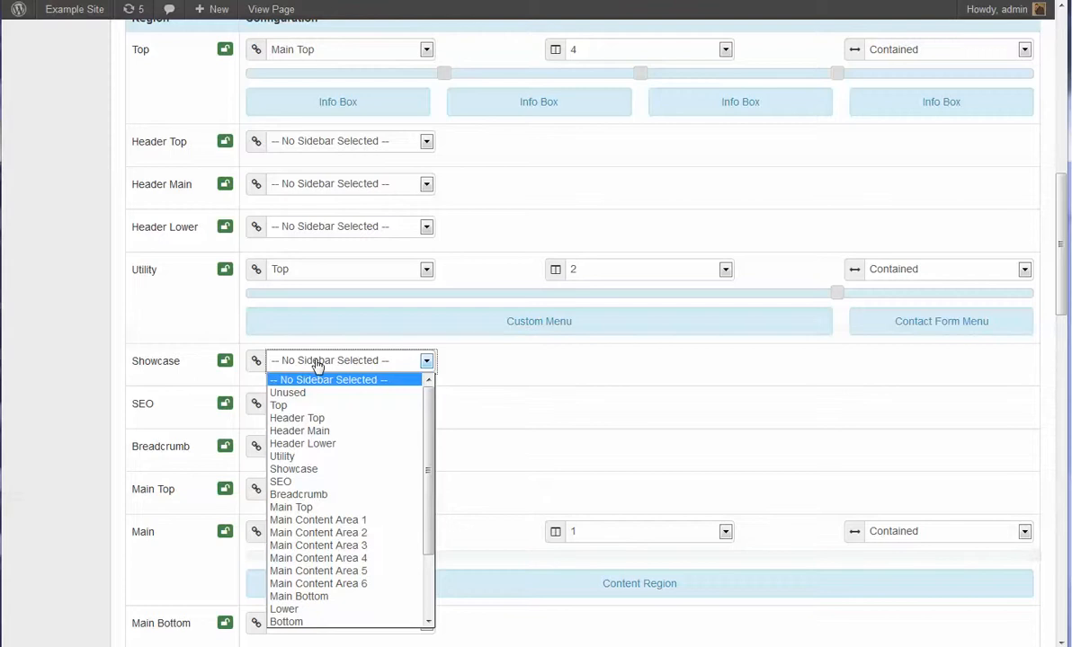
left_click(316, 366)
left_click(335, 491)
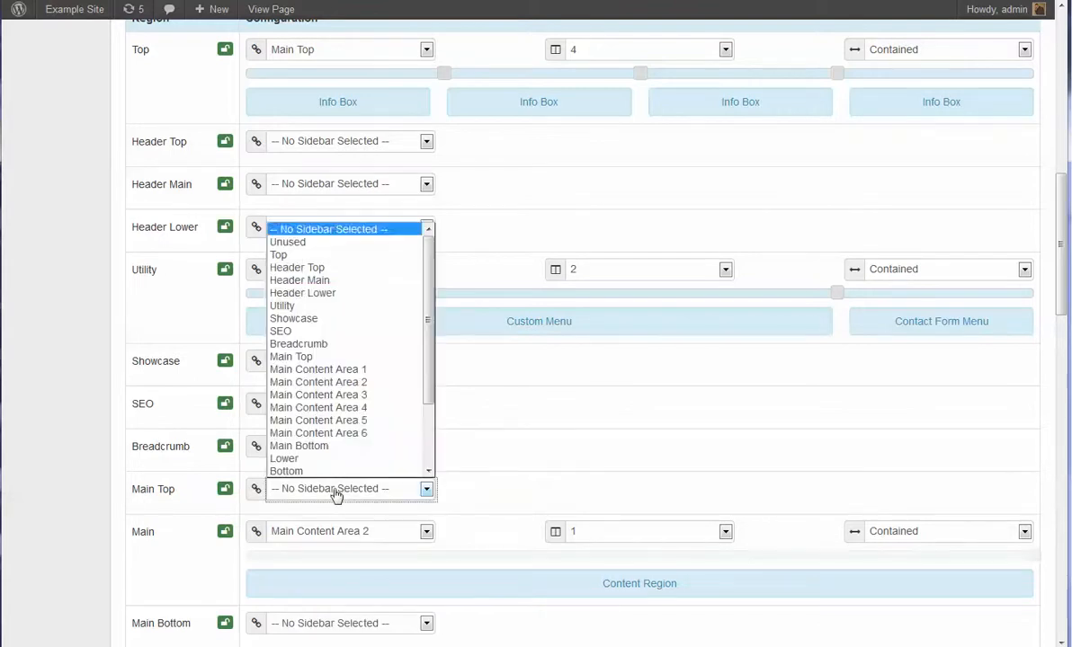
left_click(333, 281)
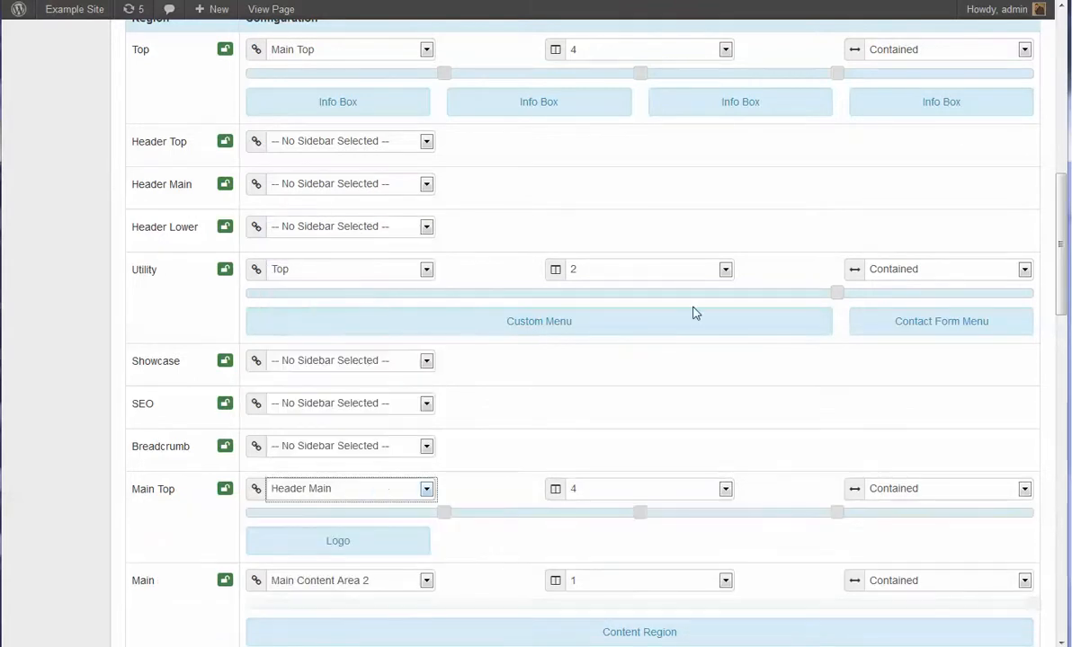
left_click(593, 485)
left_click(595, 508)
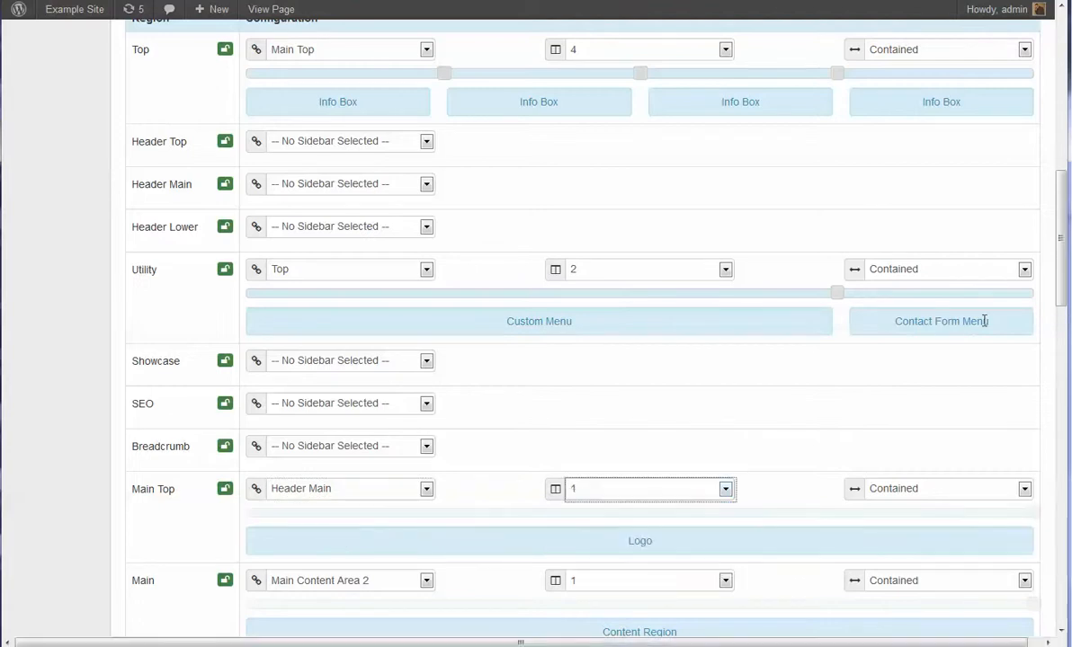
Update the Sample Page and reload it on the live site.
scroll(984, 319, "up", 4)
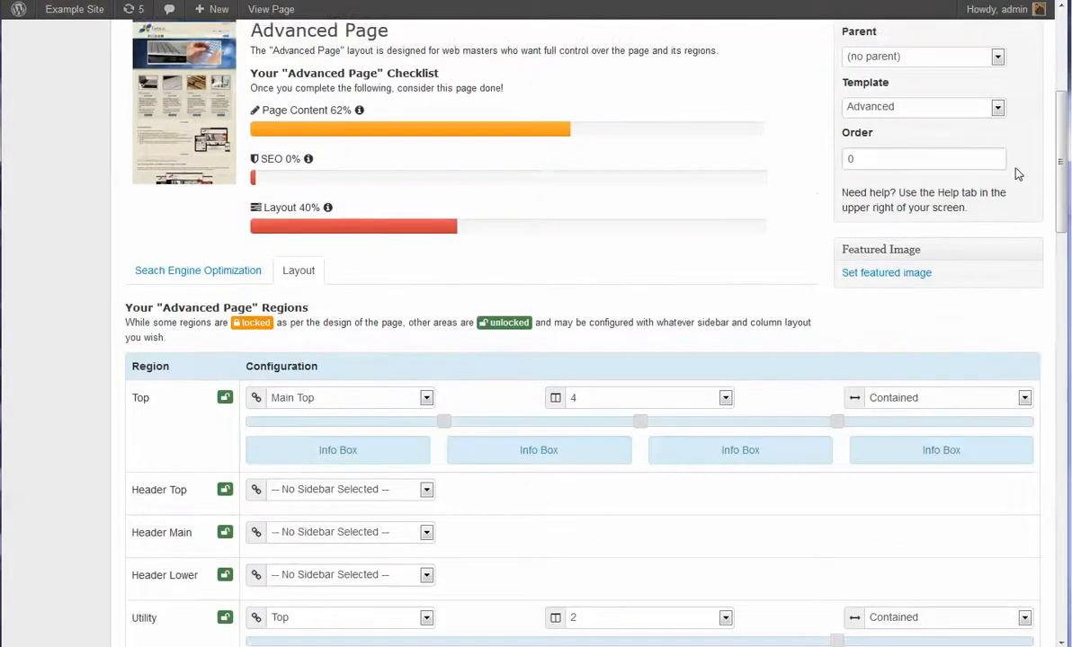
scroll(1018, 174, "up", 2)
left_click(1009, 171)
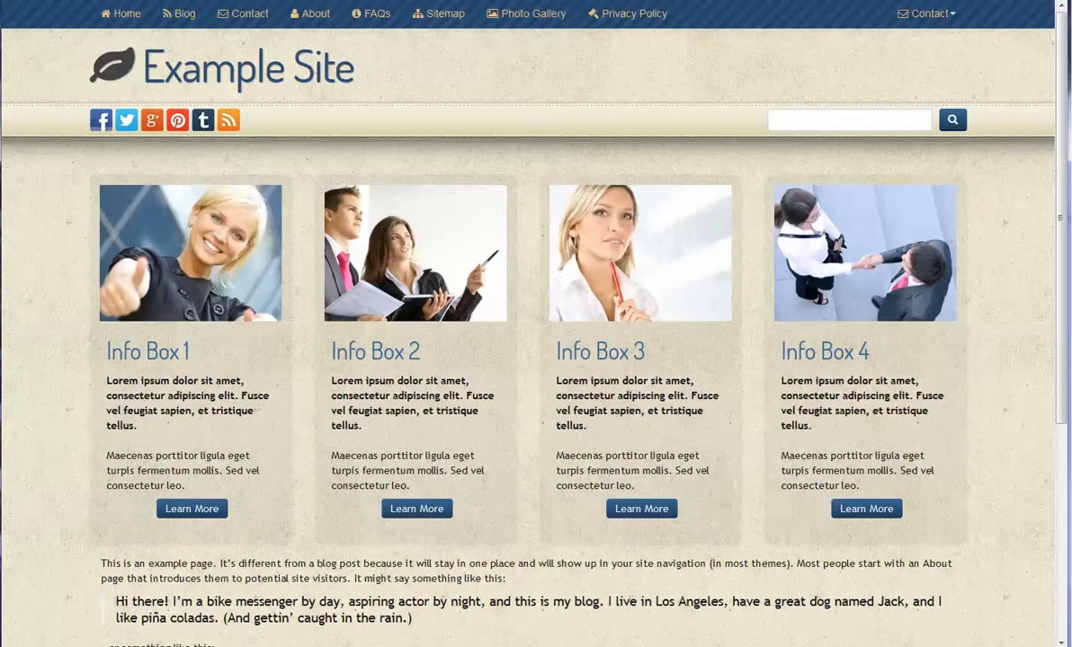
key("F5")
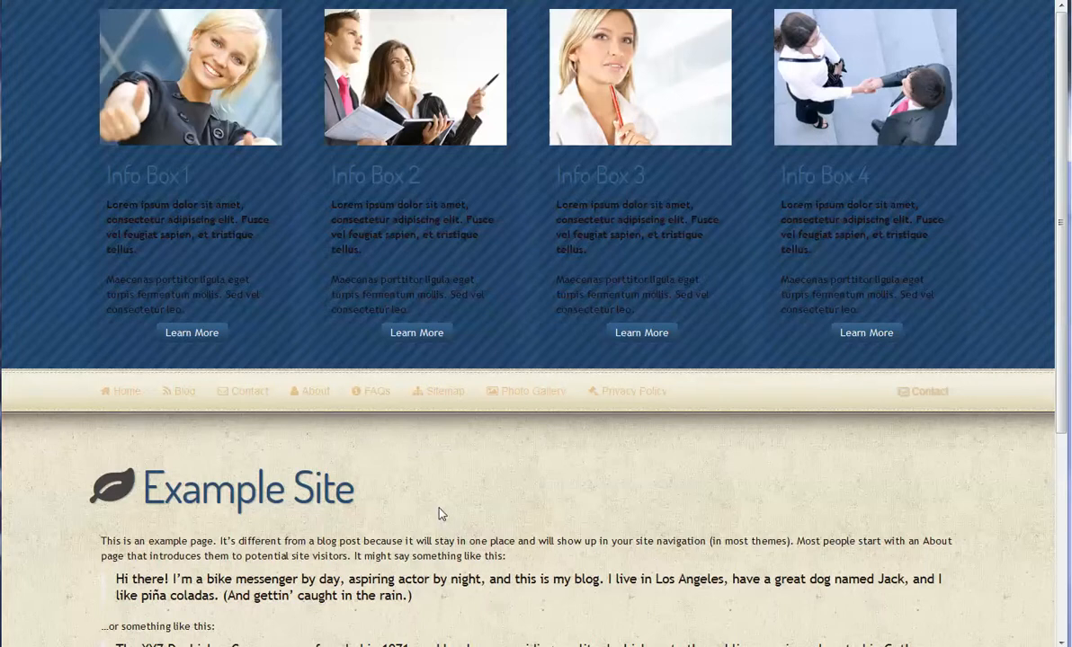
Examine the rearranged Sample Page on the live site, from the info boxes, menu and logo down to the footer.
scroll(440, 514, "down", 2)
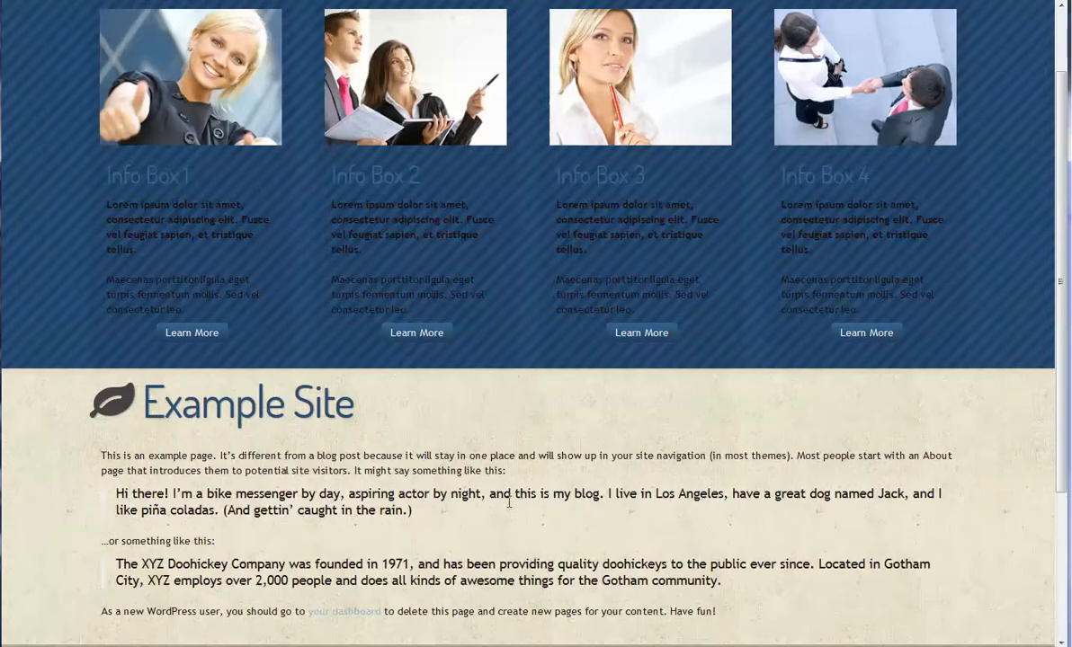
scroll(733, 486, "down", 4)
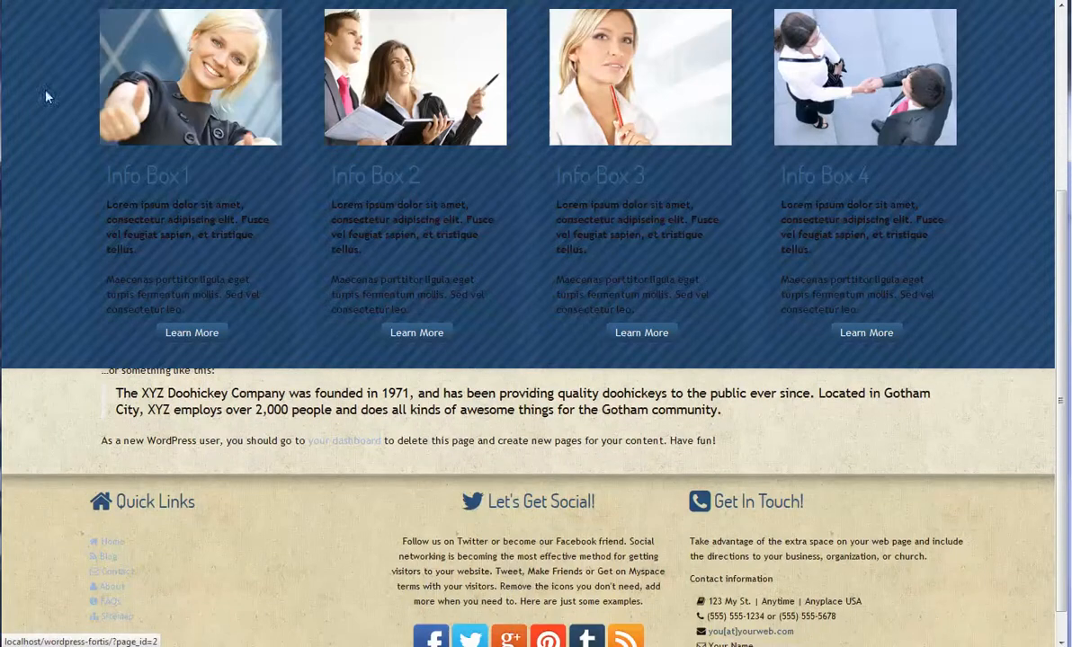
scroll(670, 463, "down", 1)
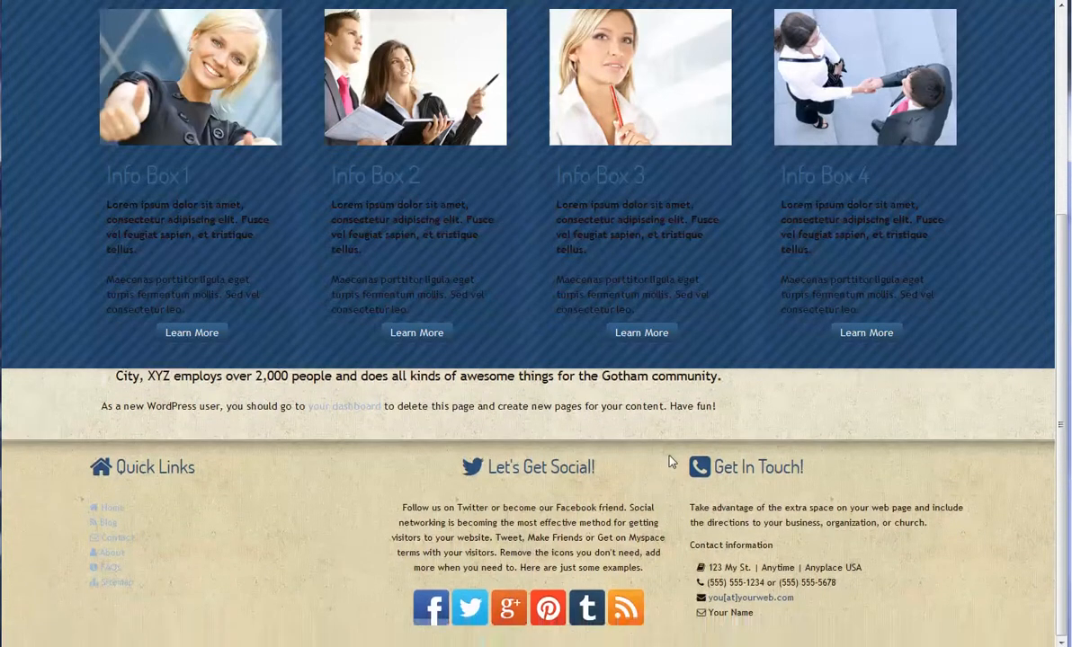
scroll(670, 462, "up", 5)
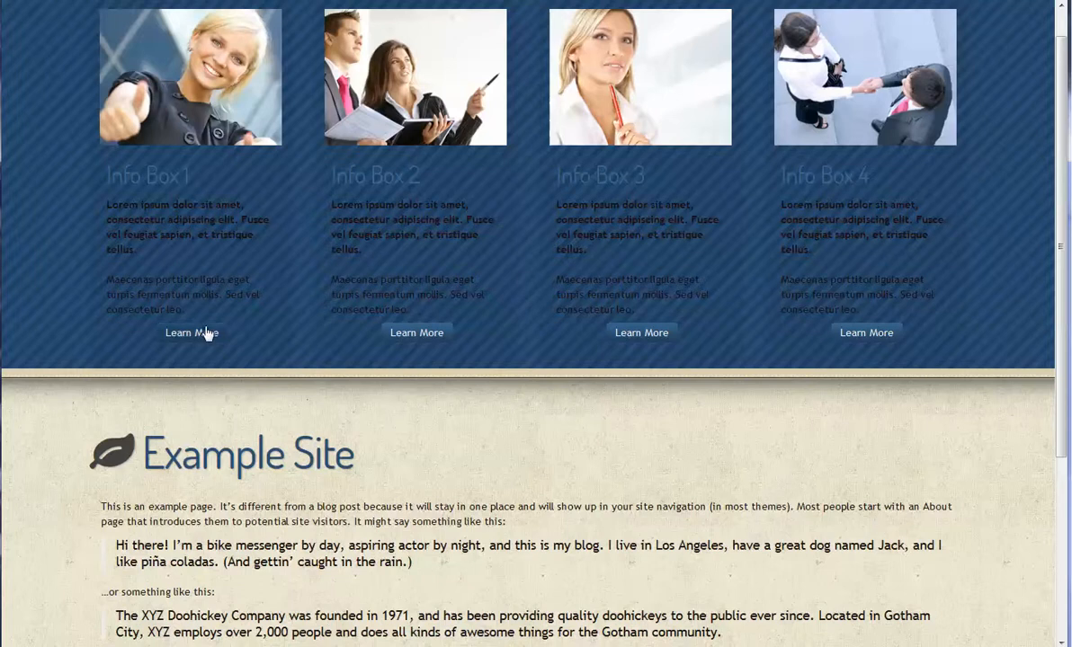
scroll(504, 446, "down", 3)
scroll(504, 446, "up", 4)
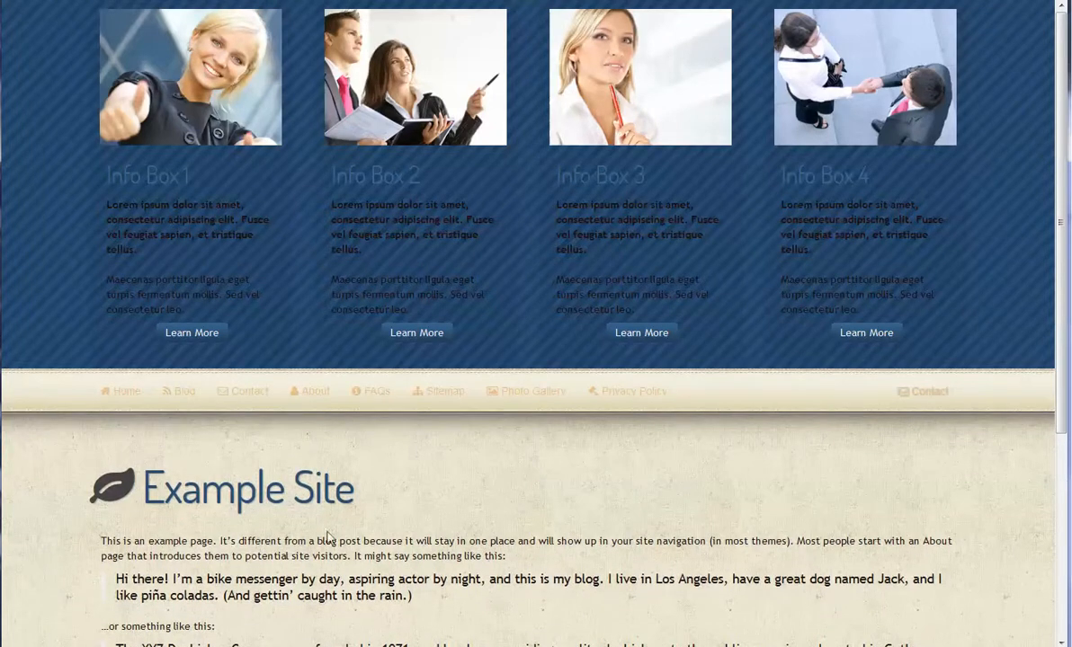
scroll(451, 500, "down", 2)
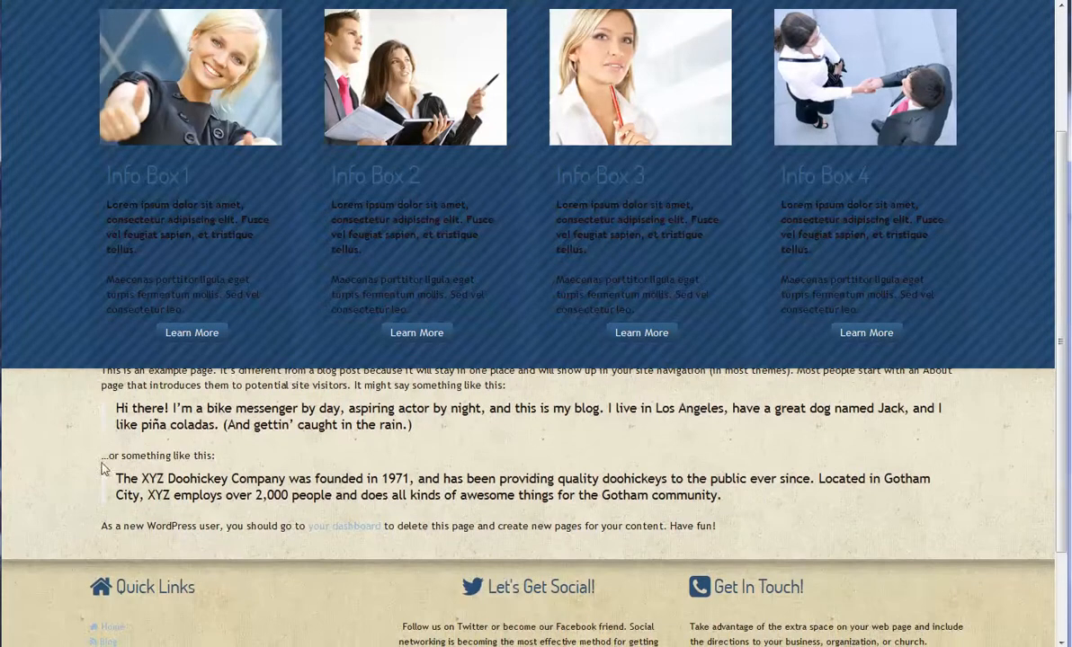
scroll(369, 536, "down", 2)
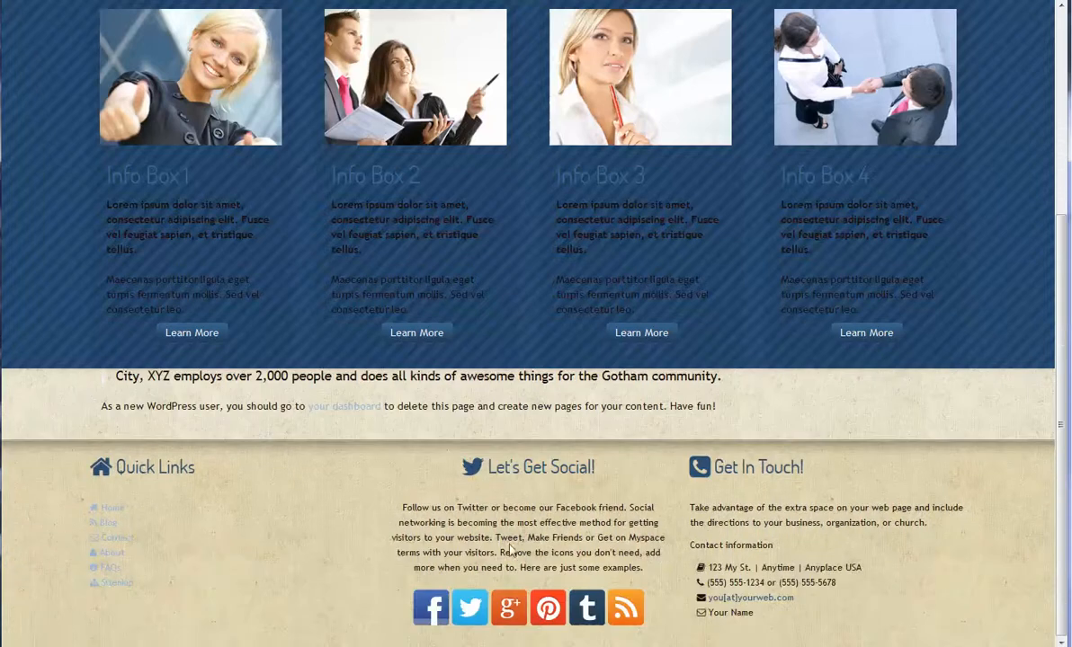
scroll(761, 543, "up", 3)
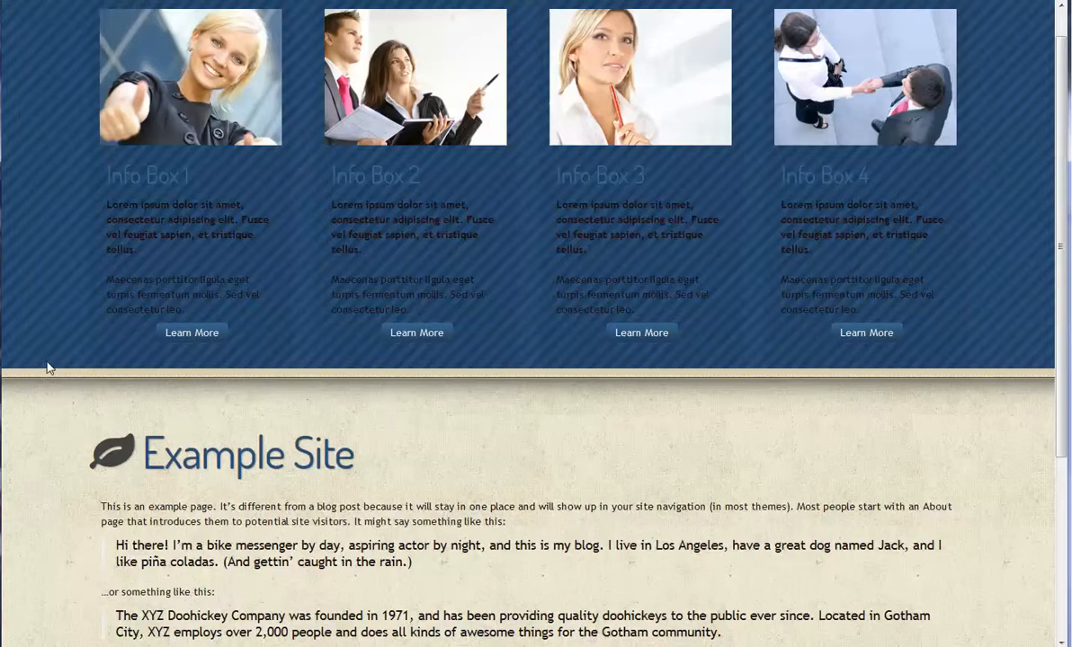
scroll(271, 450, "up", 1)
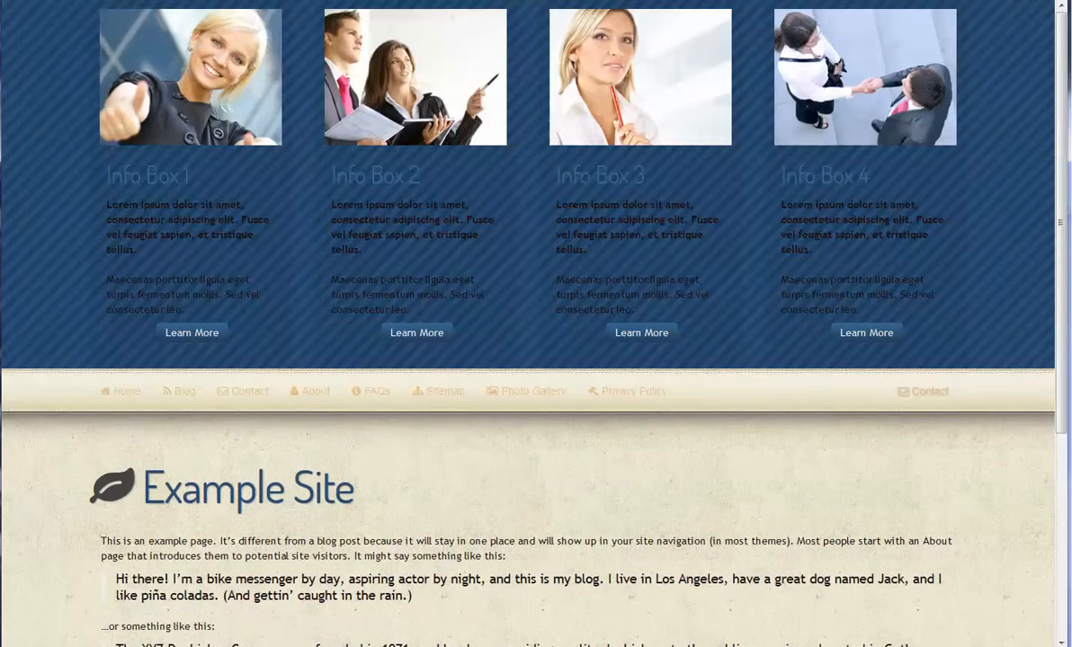